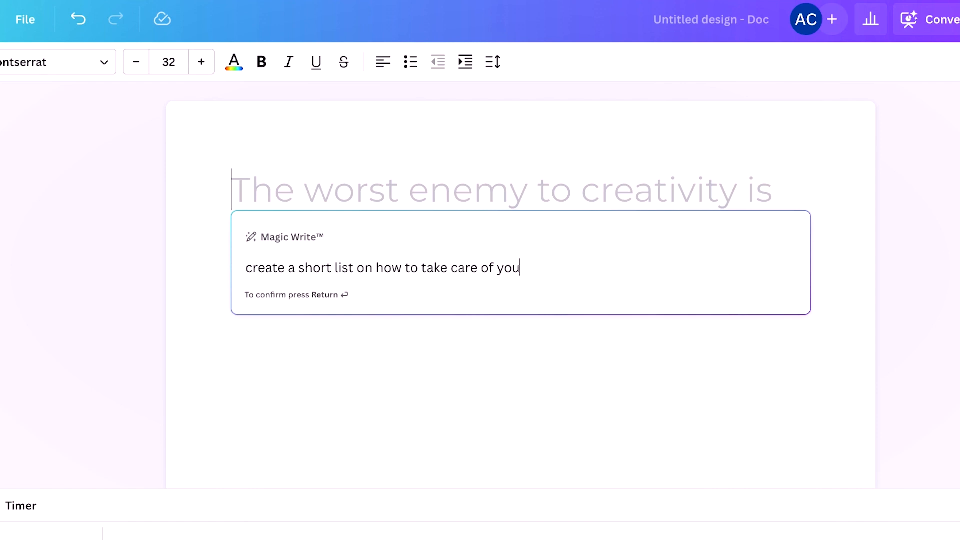
Generate a Magic Write list from "create a short list on how to take care of your hair at home" and copy all its items.
key("Return")
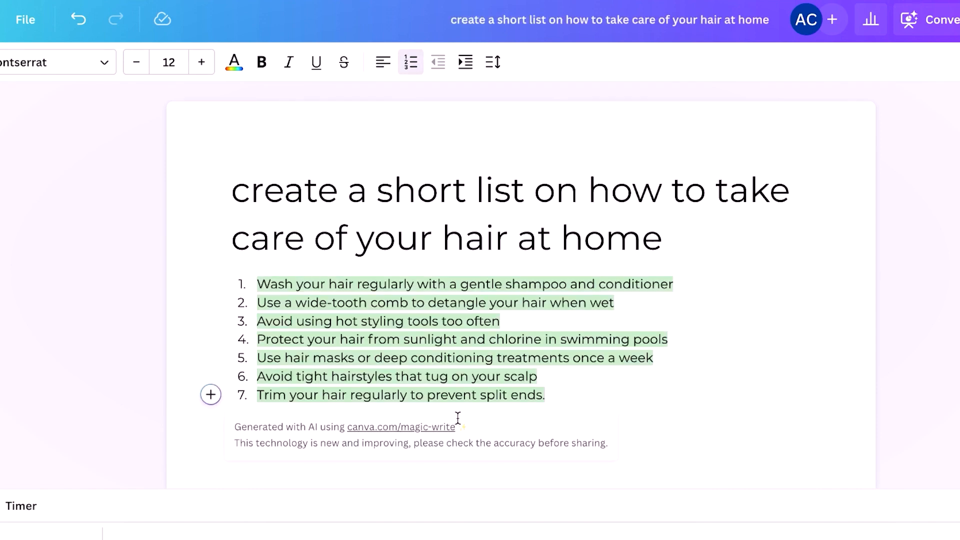
left_click_drag(551, 395, 257, 281)
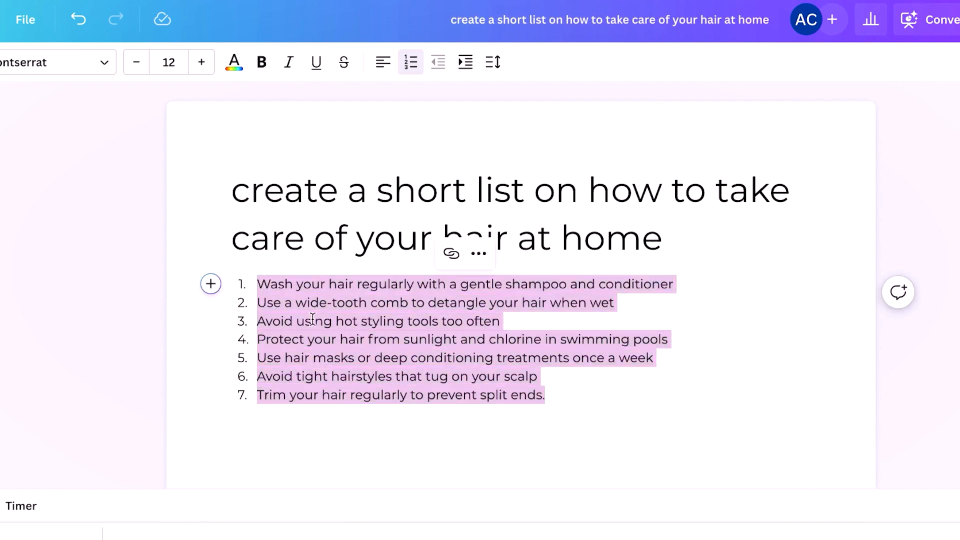
right_click(312, 319)
left_click(344, 338)
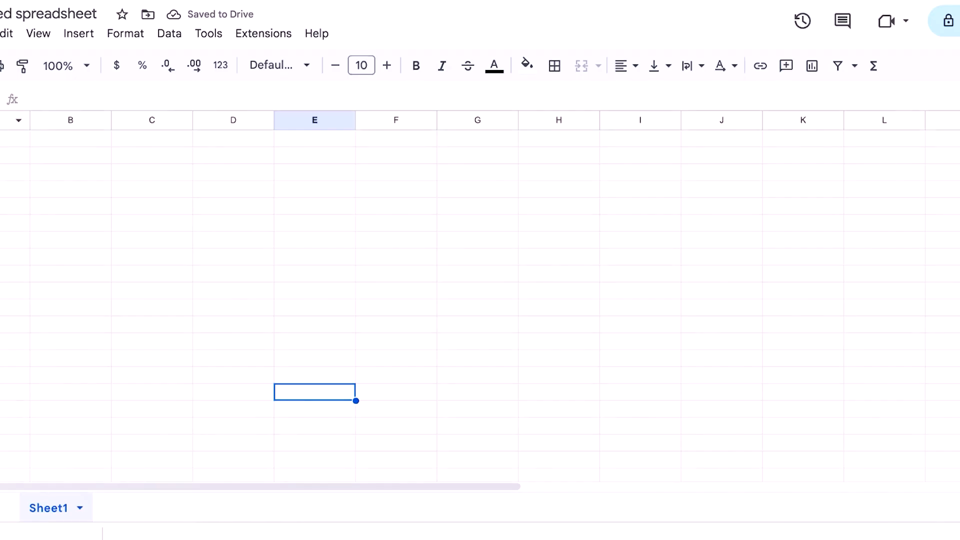
Paste the copied hair-care list into cell A1 of the blank spreadsheet in Google Sheets.
right_click(2, 164)
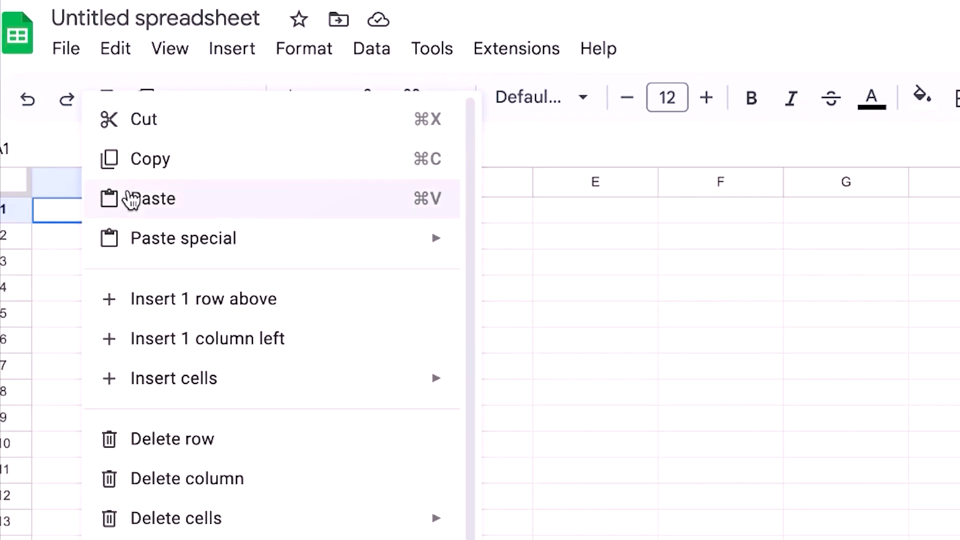
left_click(133, 198)
left_click(595, 390)
Download the spreadsheet as Comma Separated Values (.csv).
left_click(66, 49)
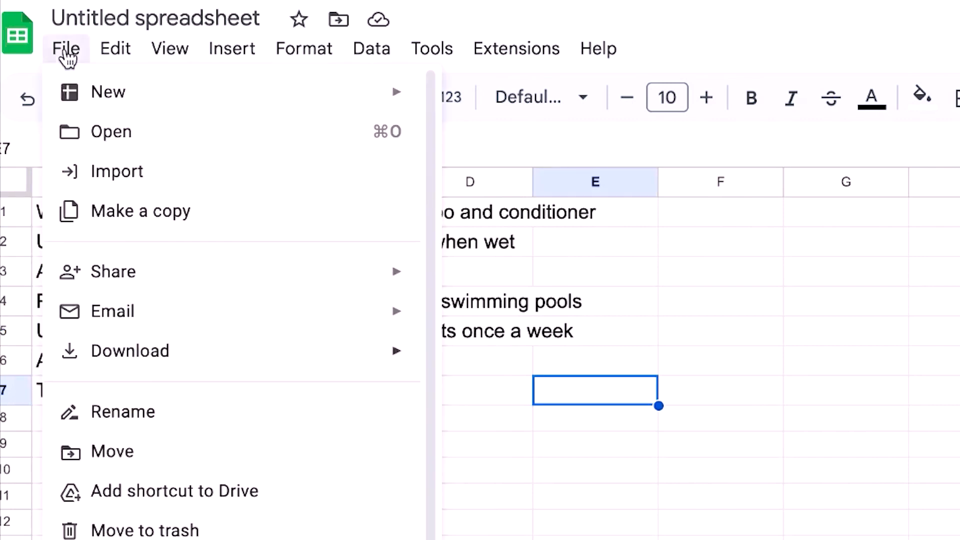
mouse_move(168, 353)
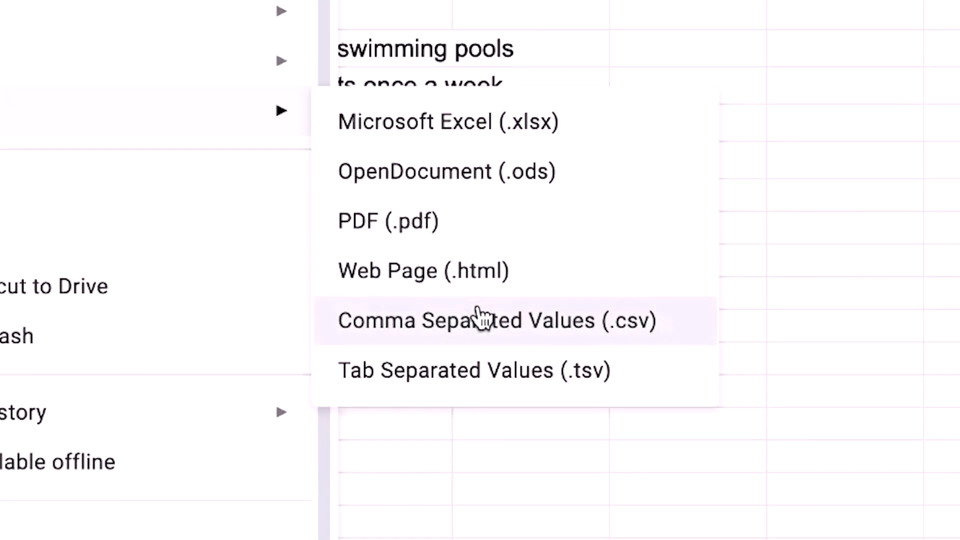
left_click(475, 318)
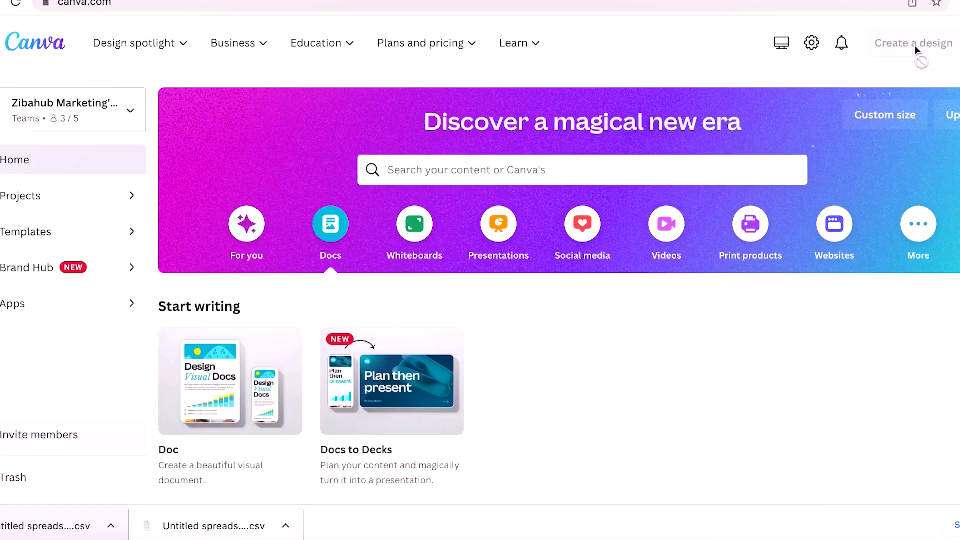
Create a blank Instagram Post (Square) design, 1080 × 1080 px, from Canva's social media formats.
left_click(916, 46)
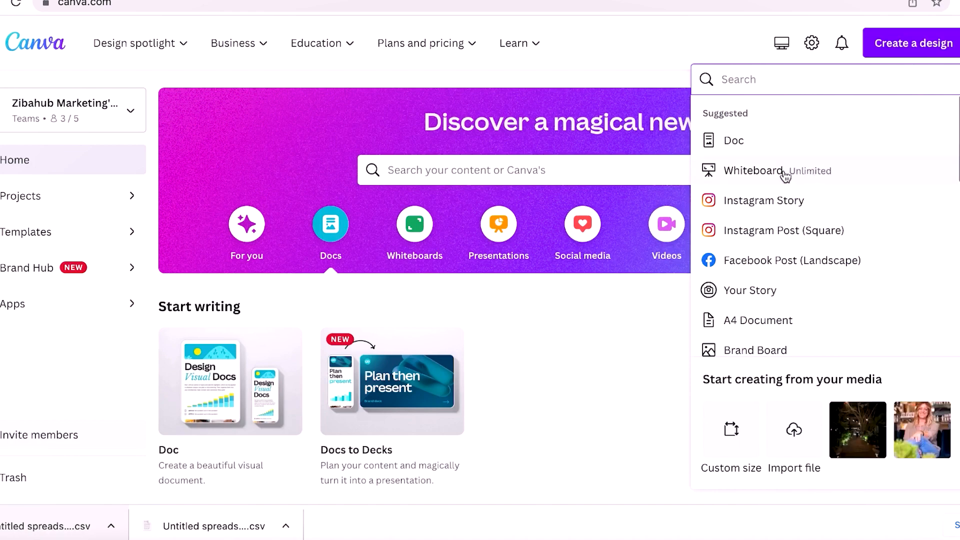
left_click(589, 337)
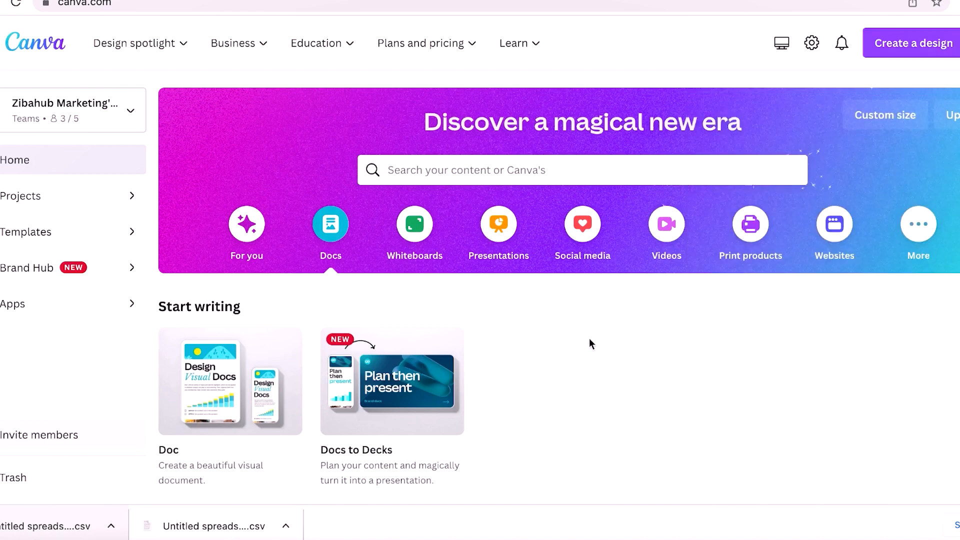
left_click(583, 225)
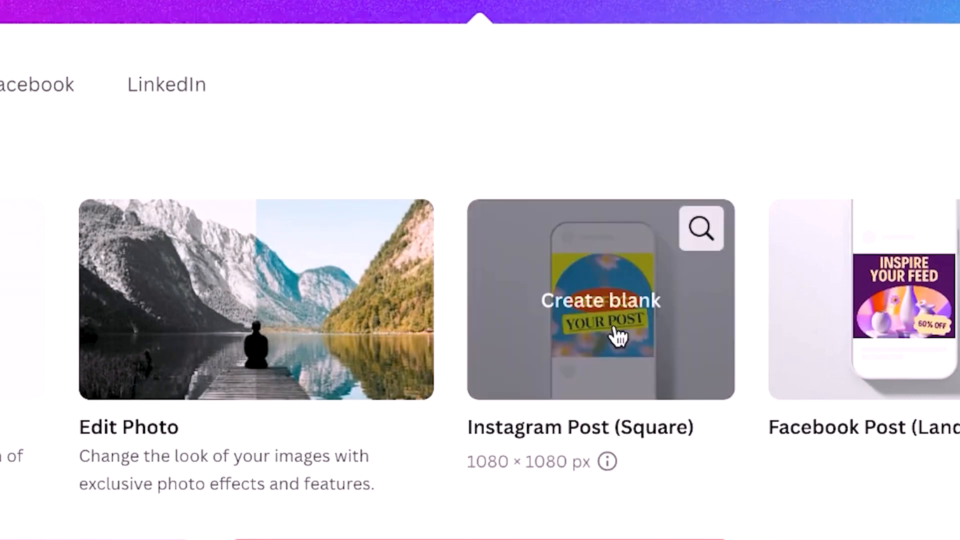
left_click(614, 330)
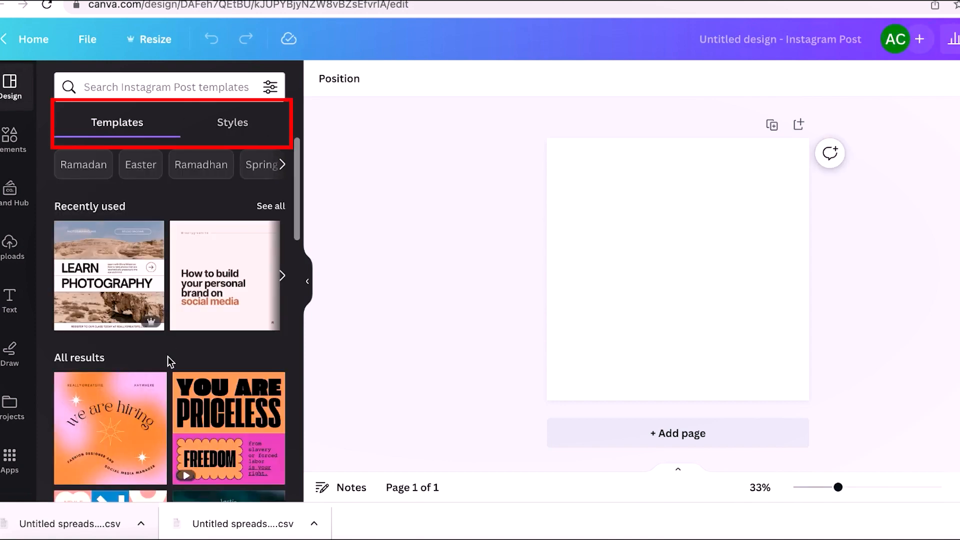
Look through the available Instagram Post templates and styles, including the brand kit, recently used styles and combinations.
scroll(169, 358, "down", 5)
left_click(231, 125)
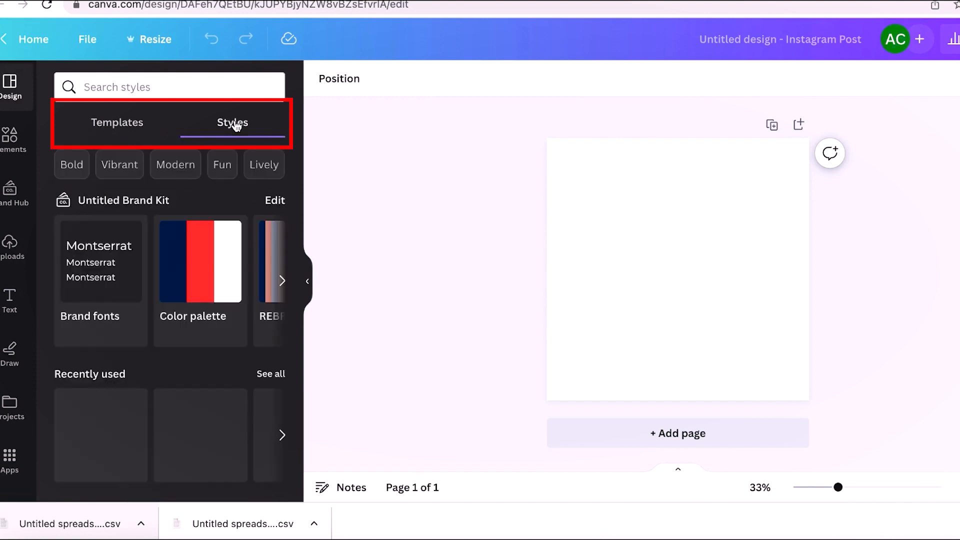
scroll(221, 315, "right", 3)
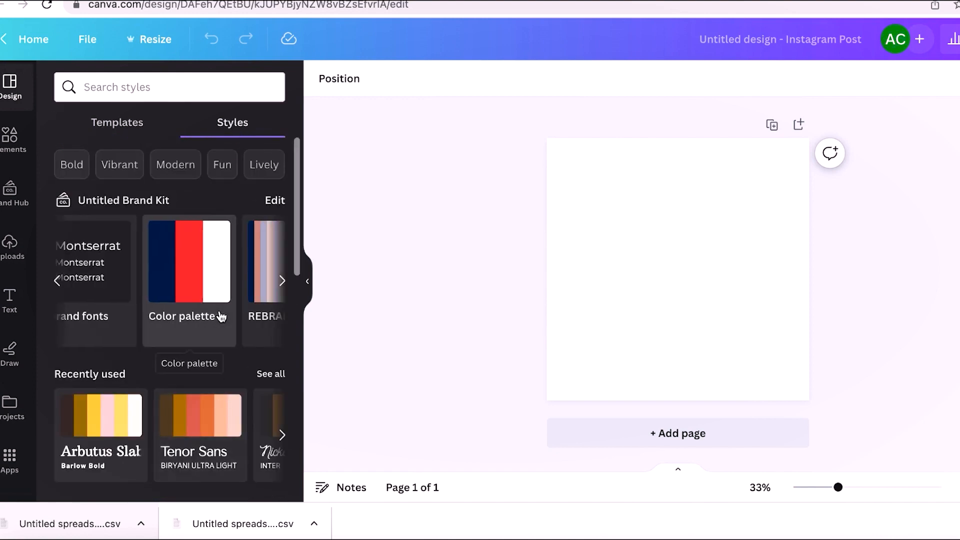
scroll(239, 311, "down", 4)
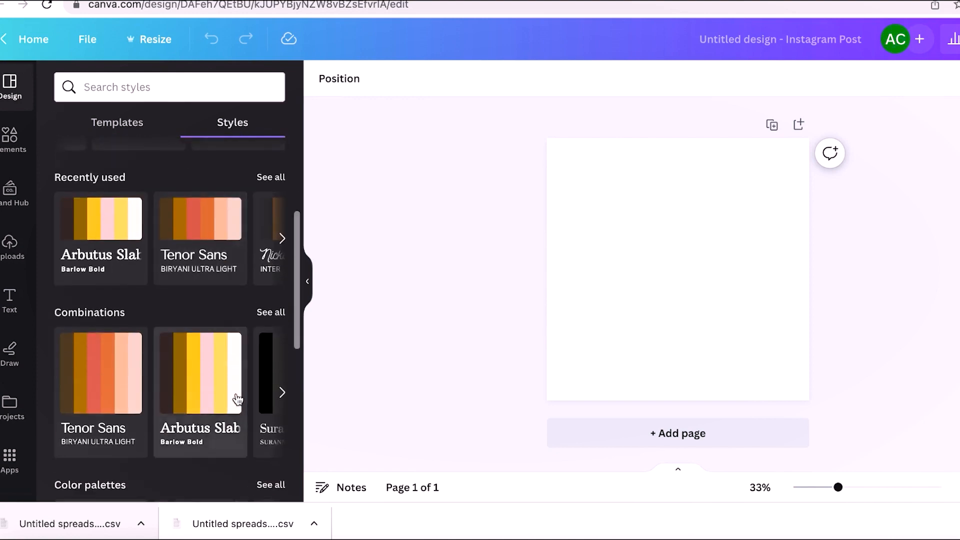
scroll(238, 398, "right", 1)
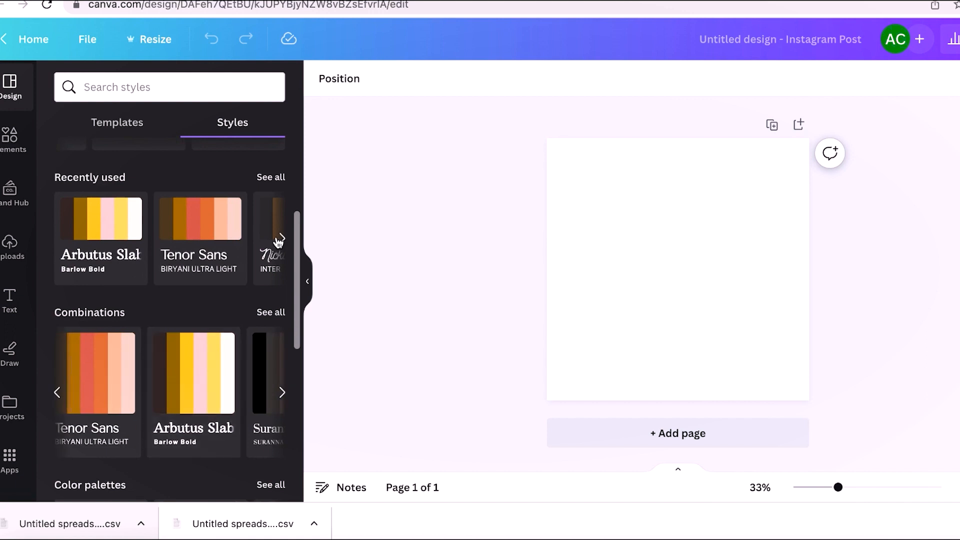
left_click(270, 179)
scroll(240, 377, "down", 2)
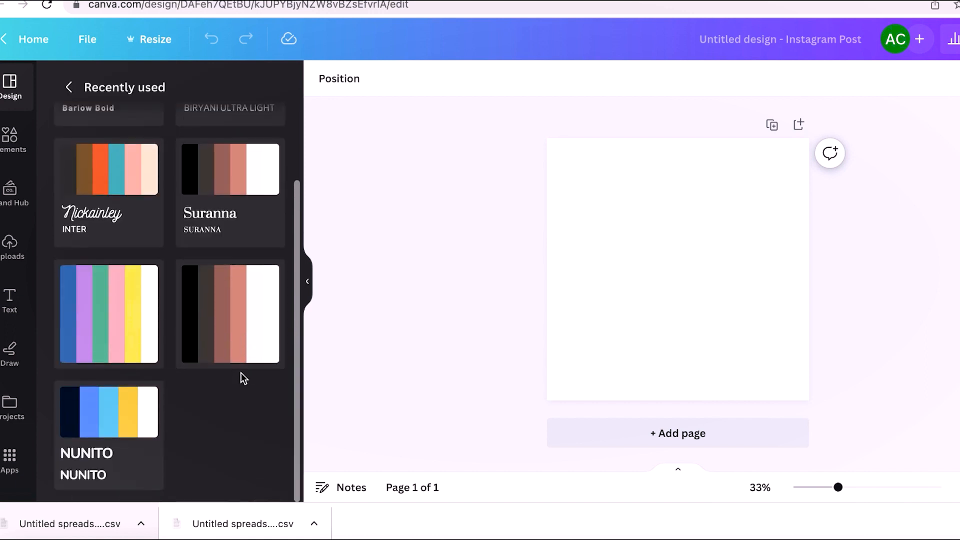
scroll(243, 379, "up", 2)
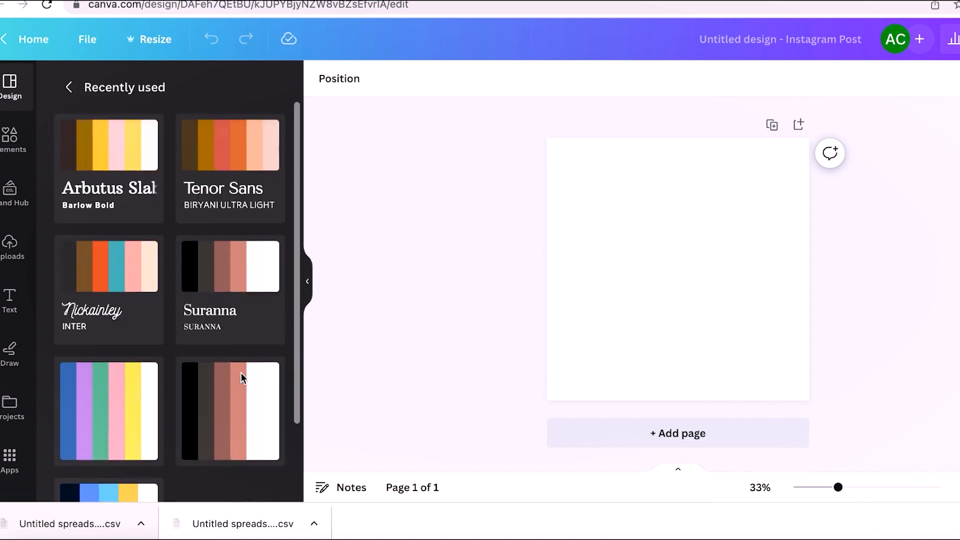
left_click(71, 84)
left_click(100, 123)
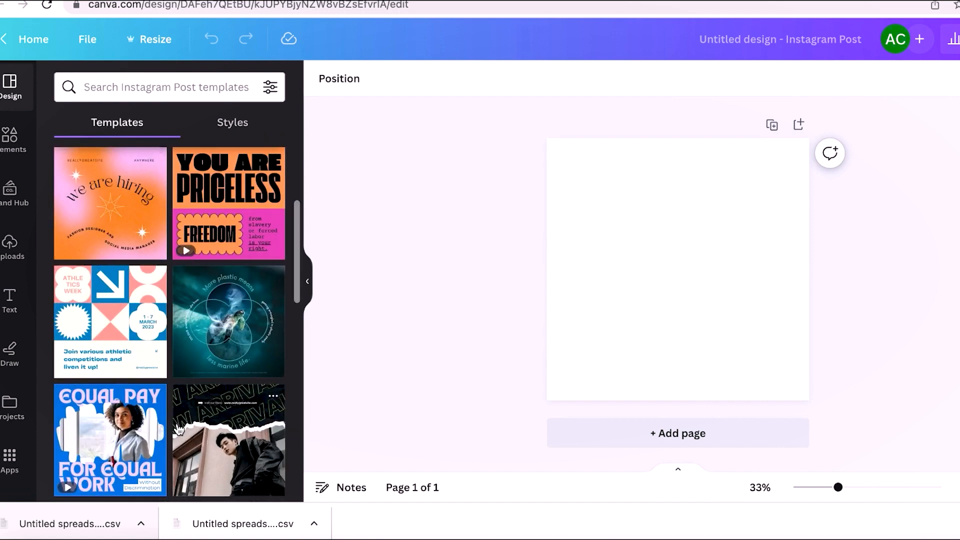
scroll(178, 429, "down", 7)
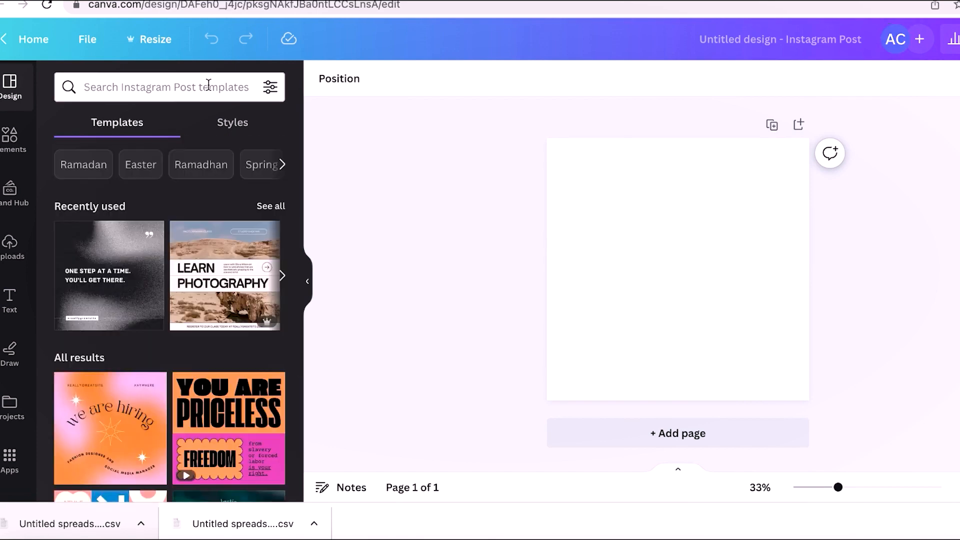
Search the Instagram Post templates for "list" and look through the list layouts.
left_click(206, 85)
type("list")
key("Return")
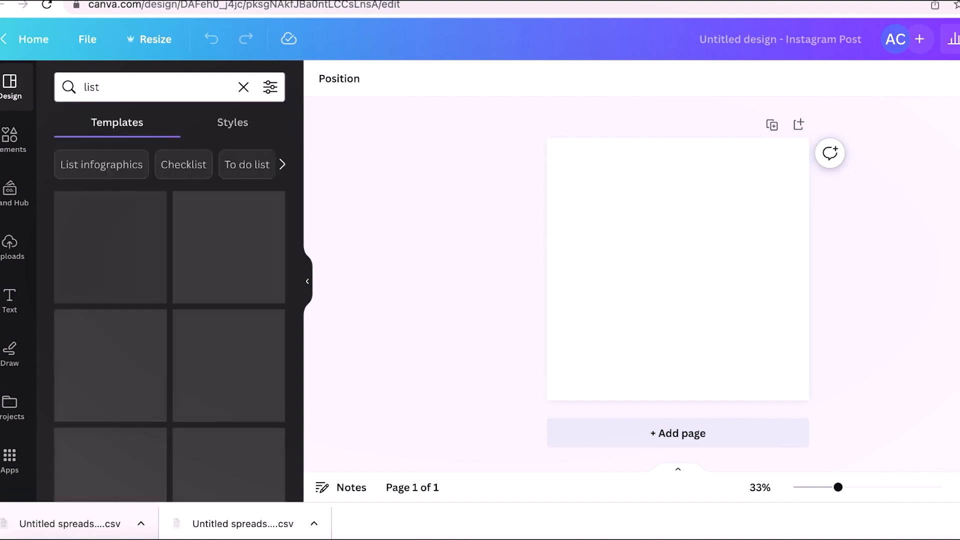
scroll(263, 433, "down", 4)
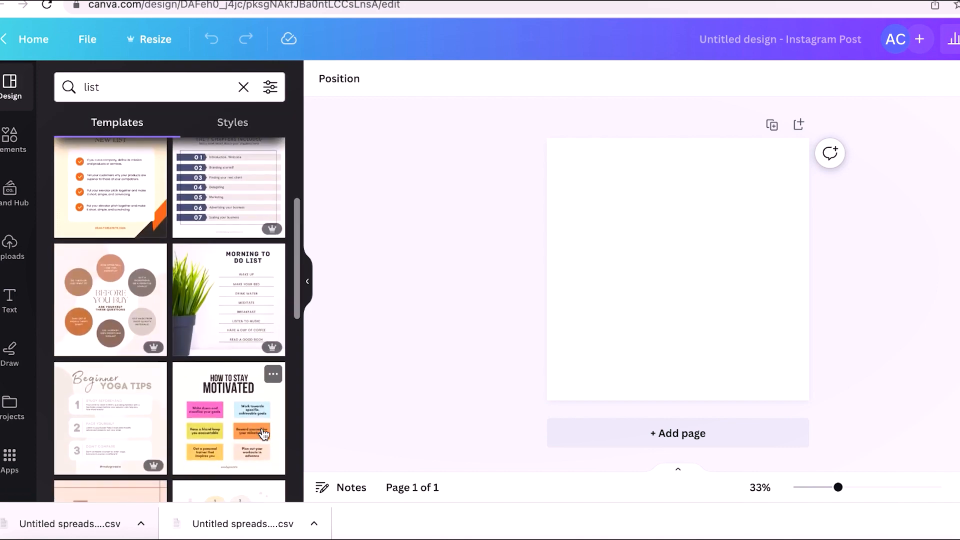
scroll(263, 433, "down", 3)
Replace the template search term with "Carousel Instagram Posts".
left_click(127, 87)
double_click(127, 87)
type("caerf")
key("BackSpace")
key("BackSpace")
key("BackSpace")
key("BackSpace")
key("BackSpace")
type("car")
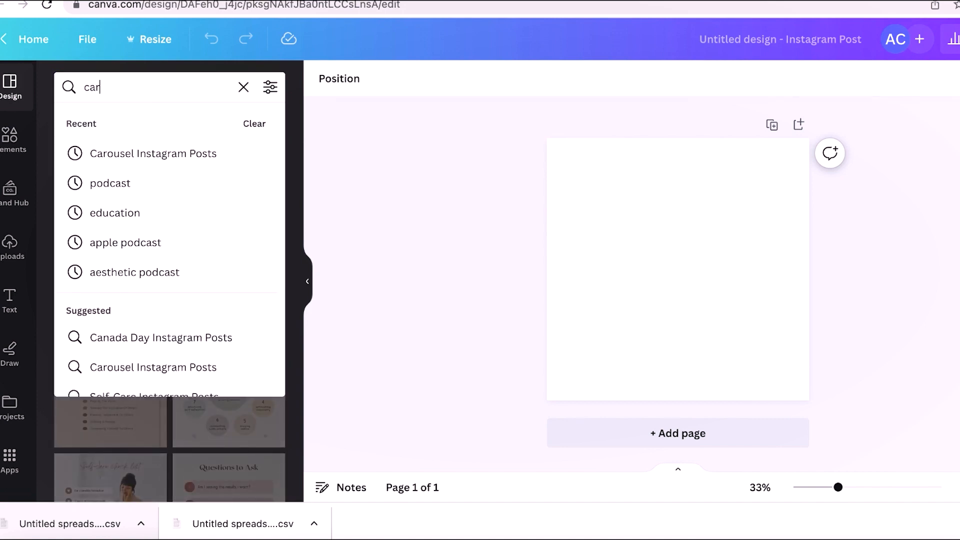
left_click(134, 165)
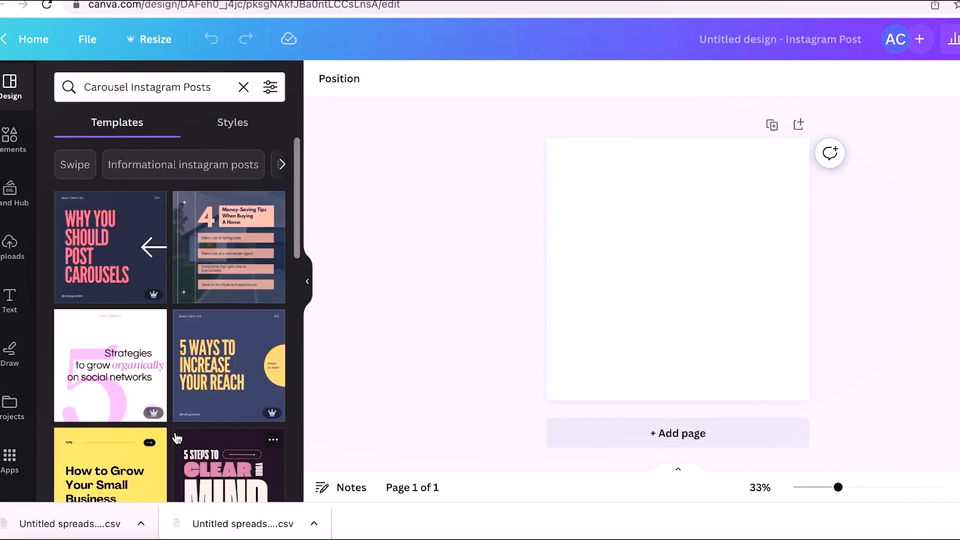
Apply the "Sleep at least 7 hours per day" page of the Sage Green Minimalist Selfcare Tips Carousel template.
scroll(177, 438, "down", 10)
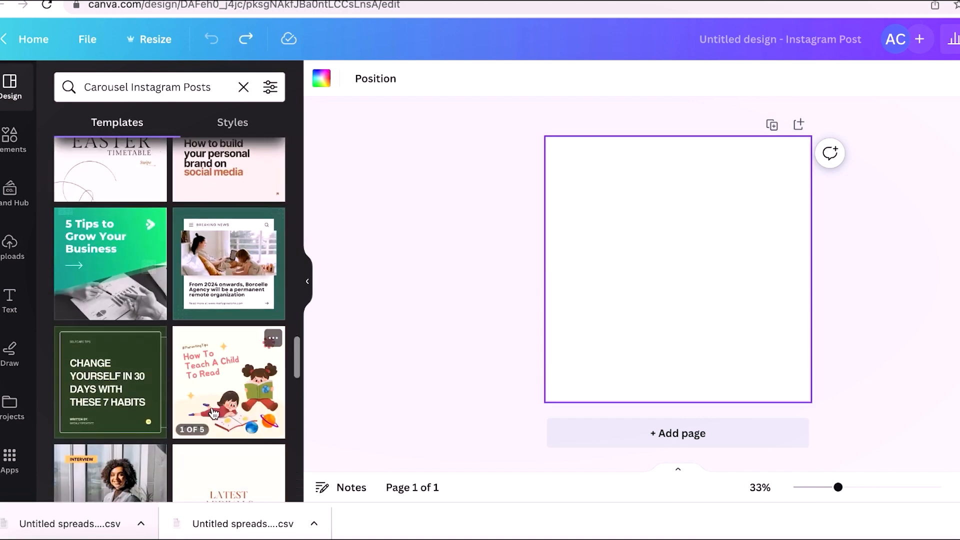
scroll(213, 413, "down", 2)
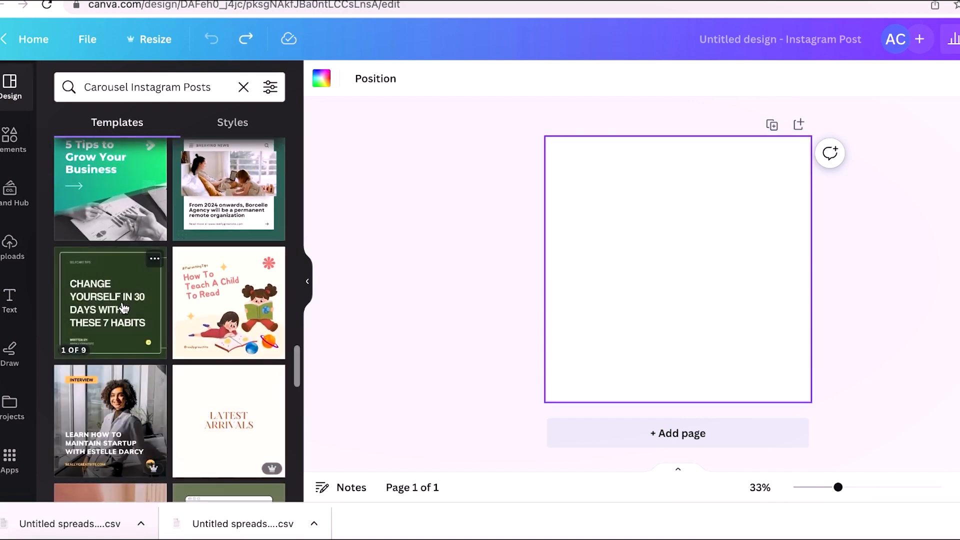
left_click(125, 308)
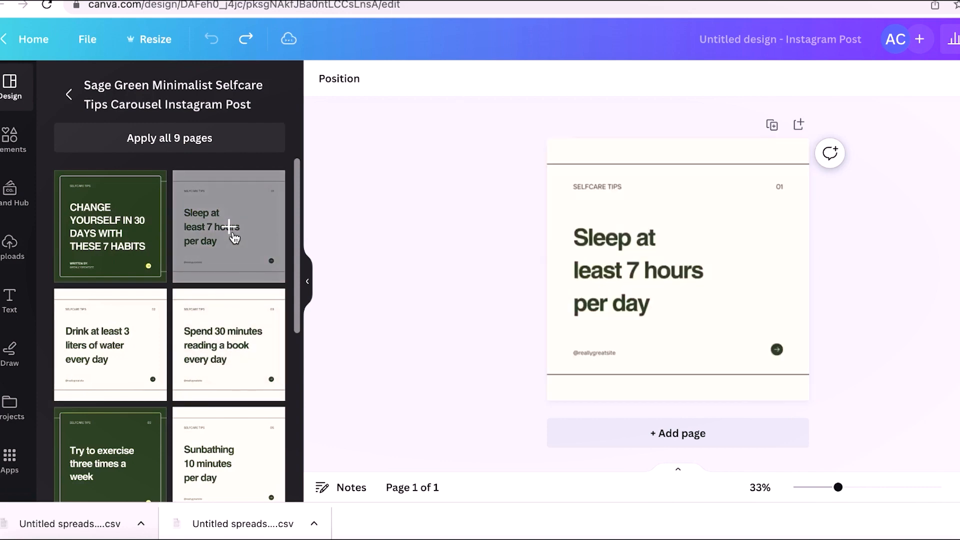
left_click(233, 238)
Upload the untitled spreadsheet's CSV file from the Desktop as the data source for Bulk create.
left_click(9, 455)
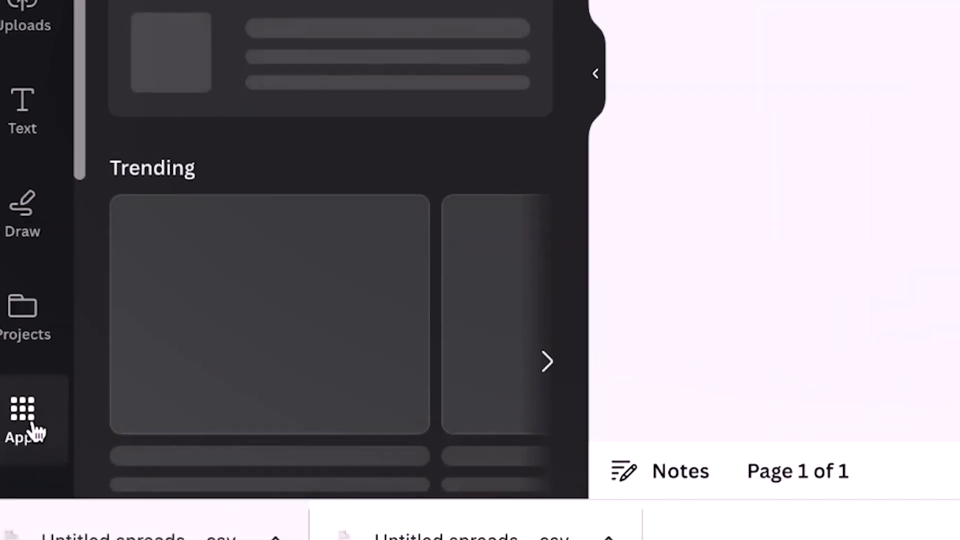
scroll(35, 431, "down", 5)
left_click(25, 347)
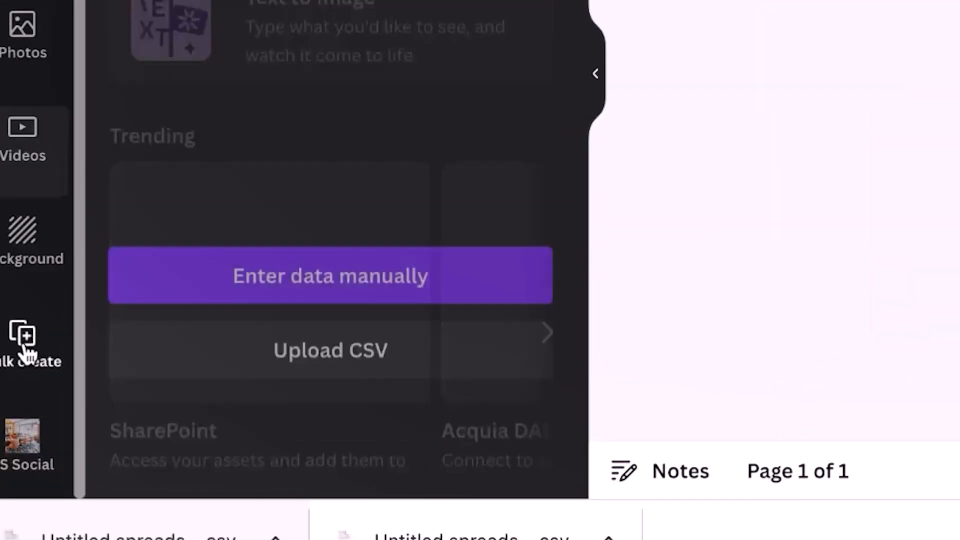
left_click(320, 350)
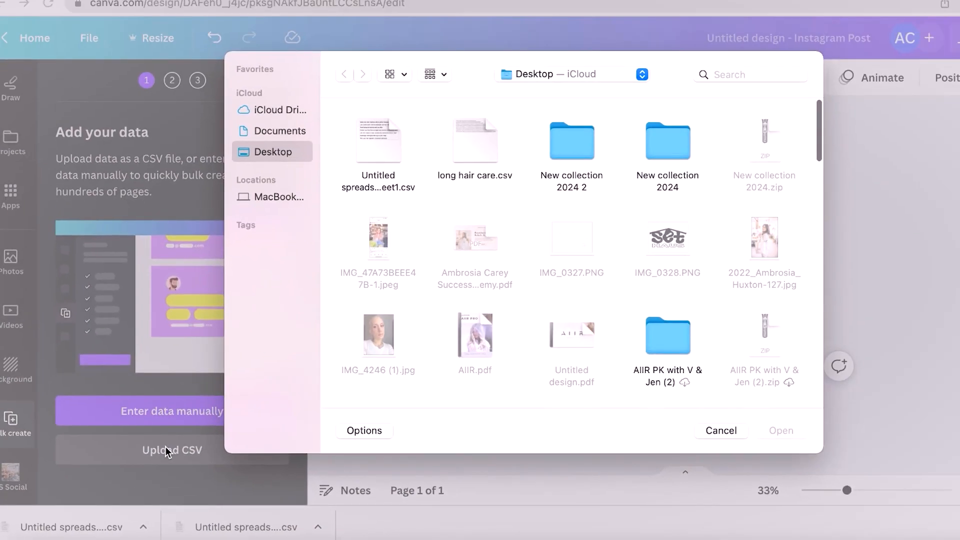
left_click(394, 160)
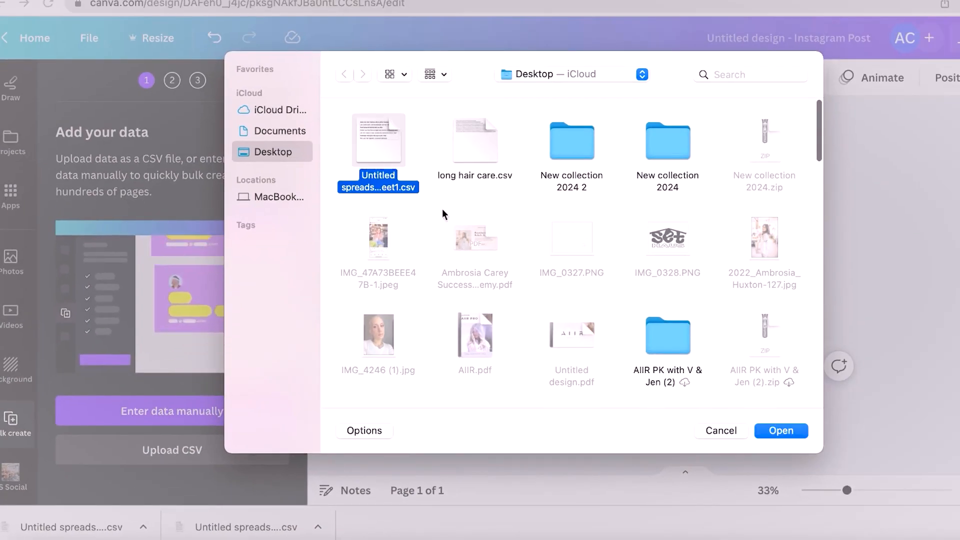
left_click(797, 429)
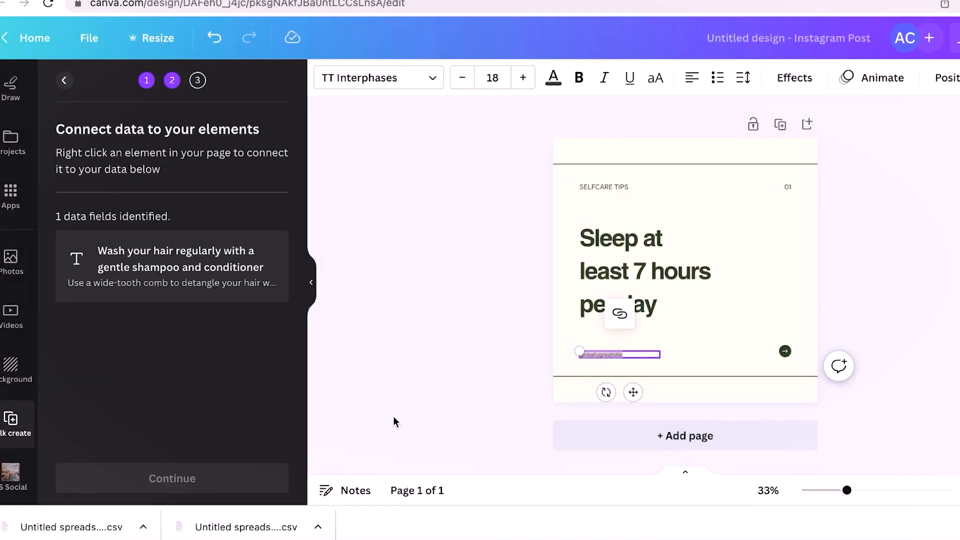
Connect the main "Sleep at least 7 hours per day" text to the data field "Wash your hair regularly with a gentle shampoo and conditioner".
left_click(638, 273)
right_click(639, 272)
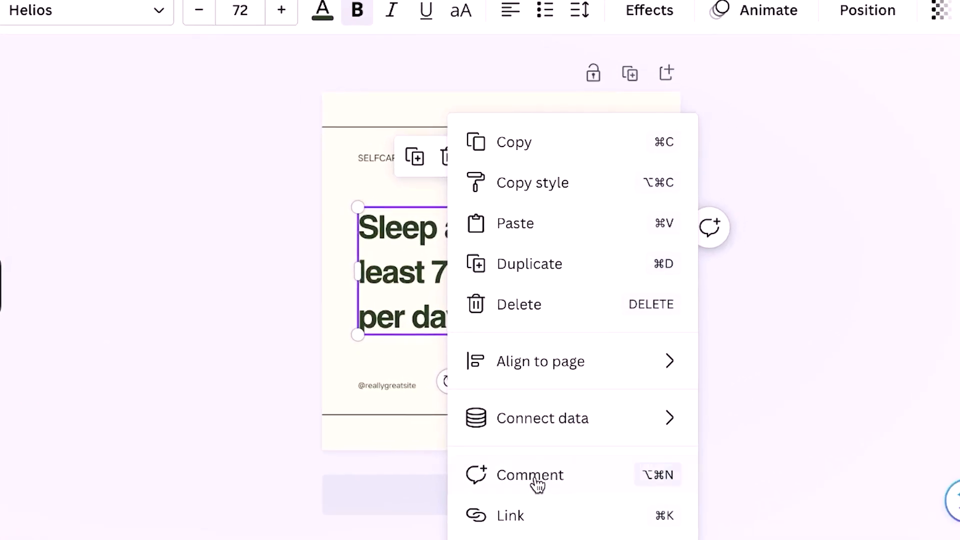
mouse_move(578, 422)
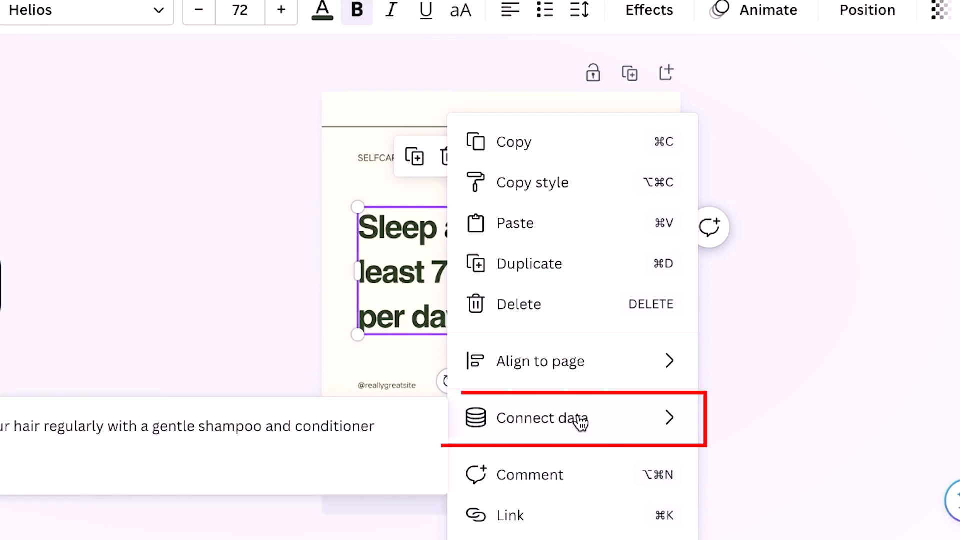
left_click(394, 426)
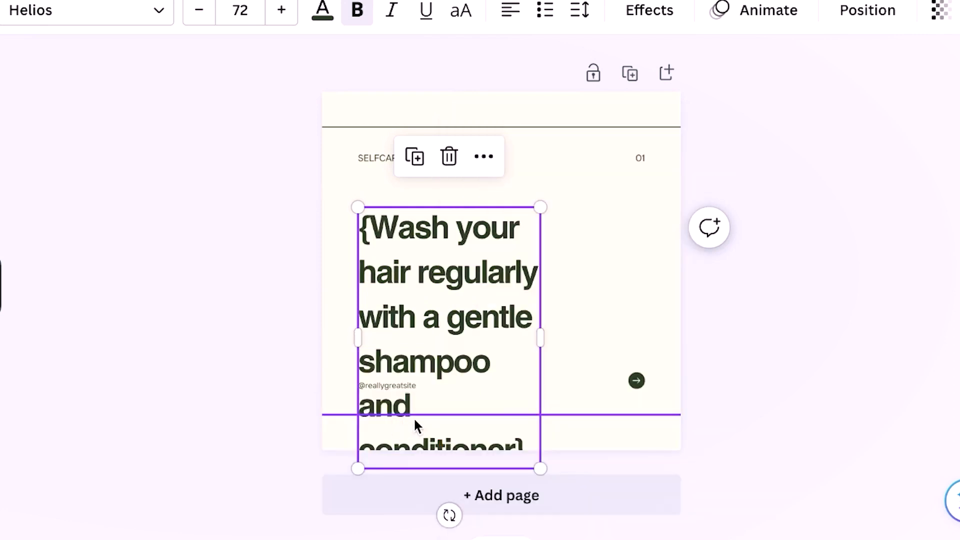
Widen the connected text box to the page's content margin and place the text cursor at the end of its text.
left_click_drag(545, 335, 654, 329)
left_click(557, 360)
left_click(522, 368)
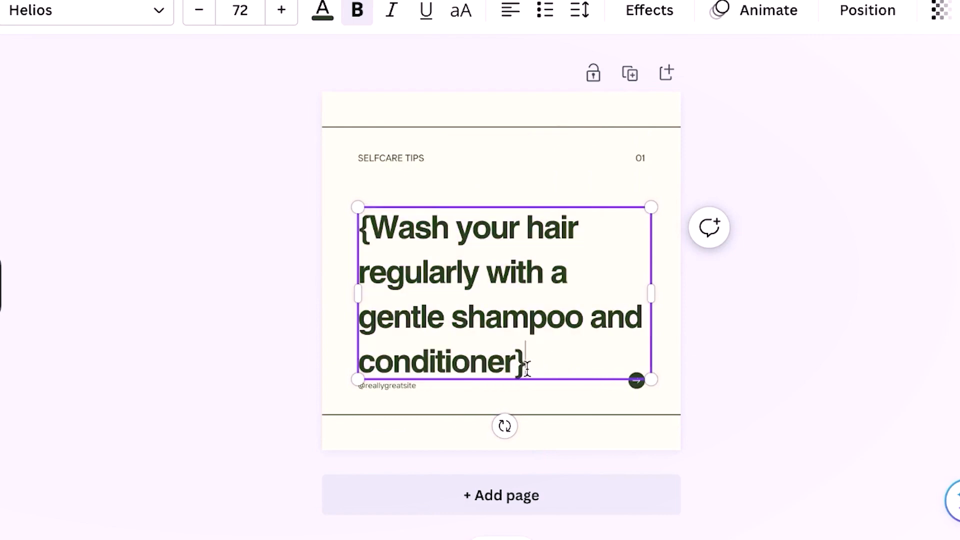
left_click(370, 228)
key("BackSpace")
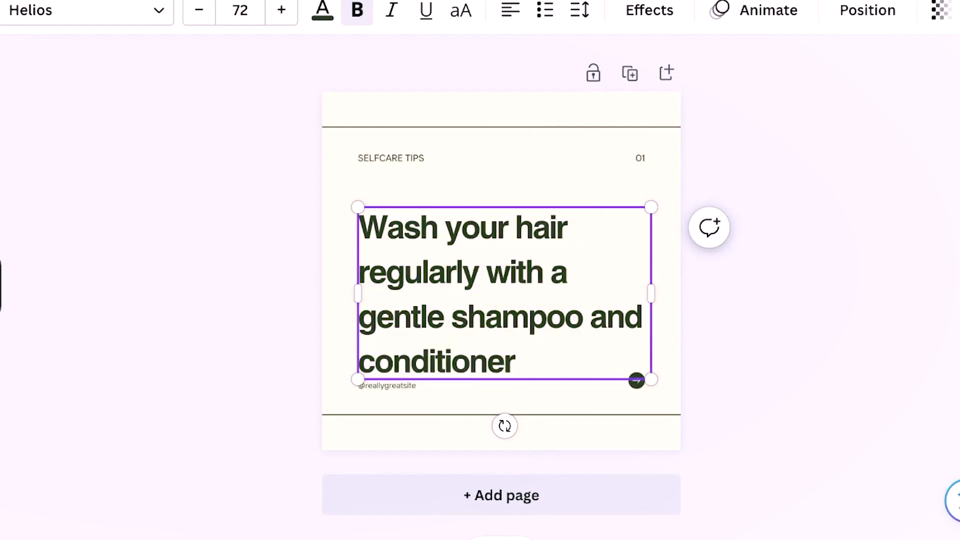
double_click(390, 386)
key("BackSpace")
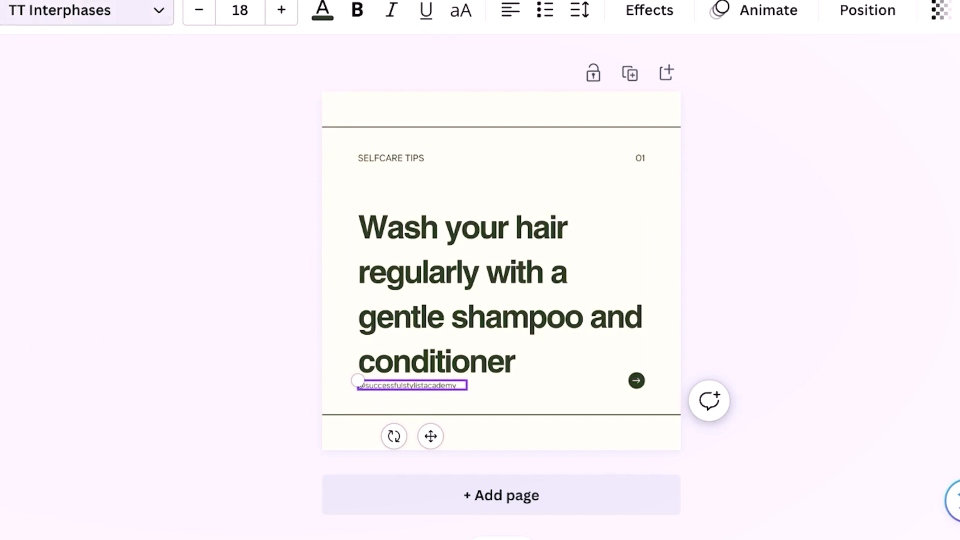
Set the font of the handle and of the "SELFCARE TIPS" label to Nada.
left_click(82, 315)
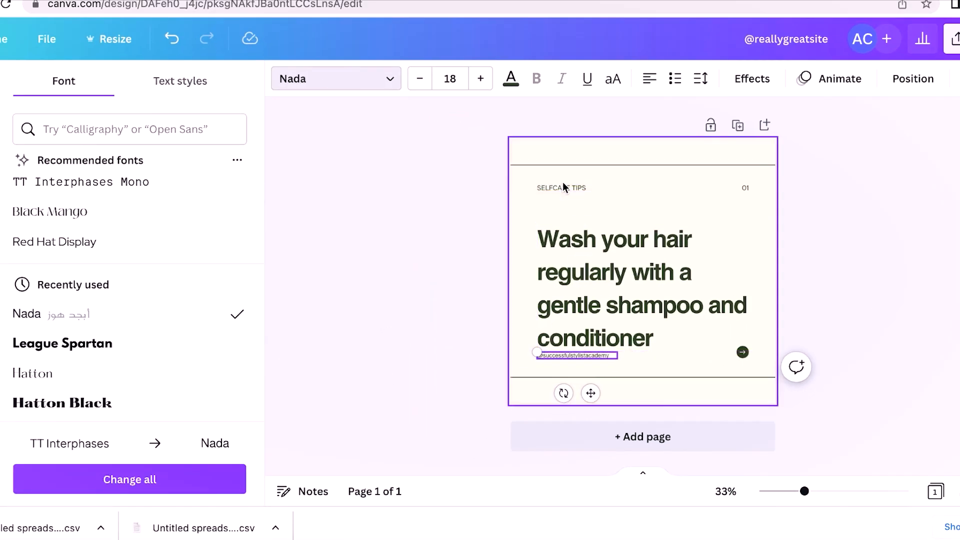
left_click(562, 188)
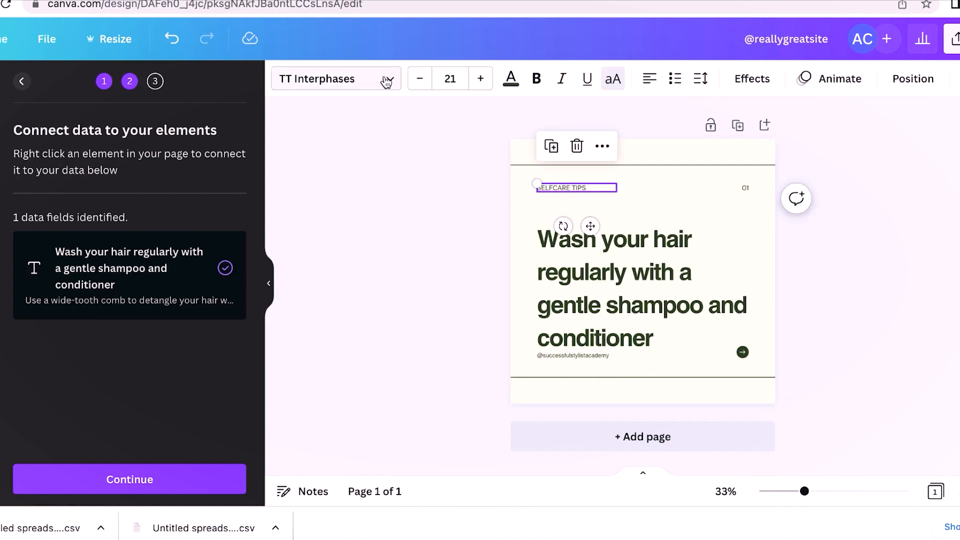
left_click(386, 82)
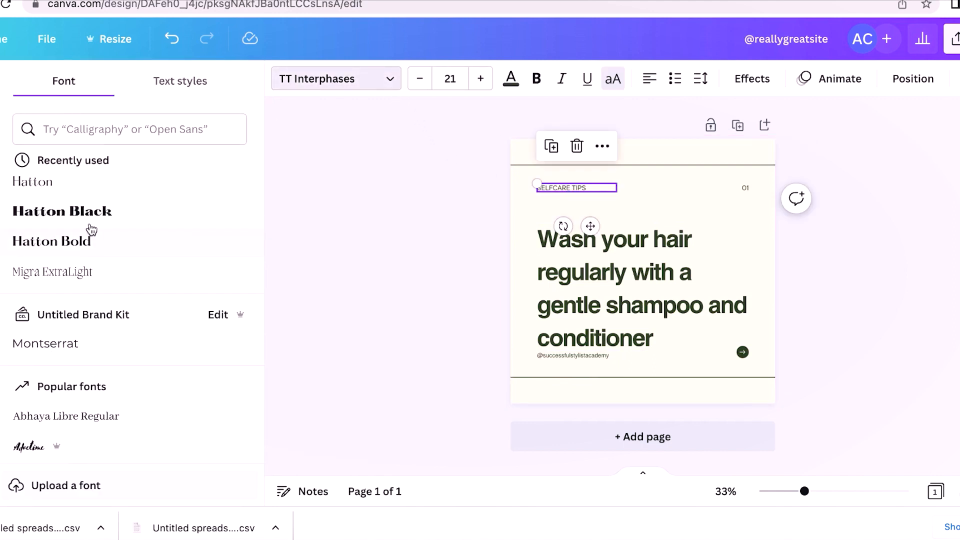
scroll(92, 227, "up", 5)
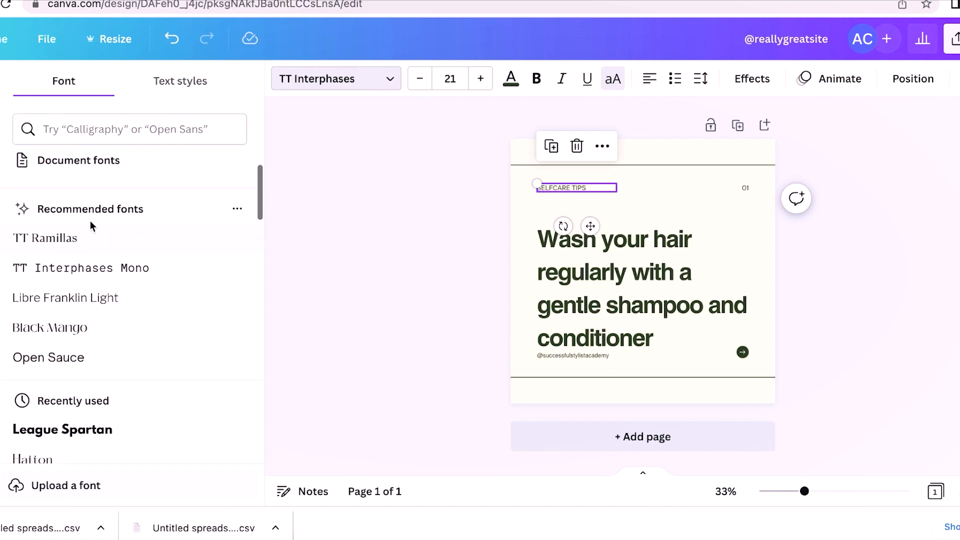
left_click(82, 239)
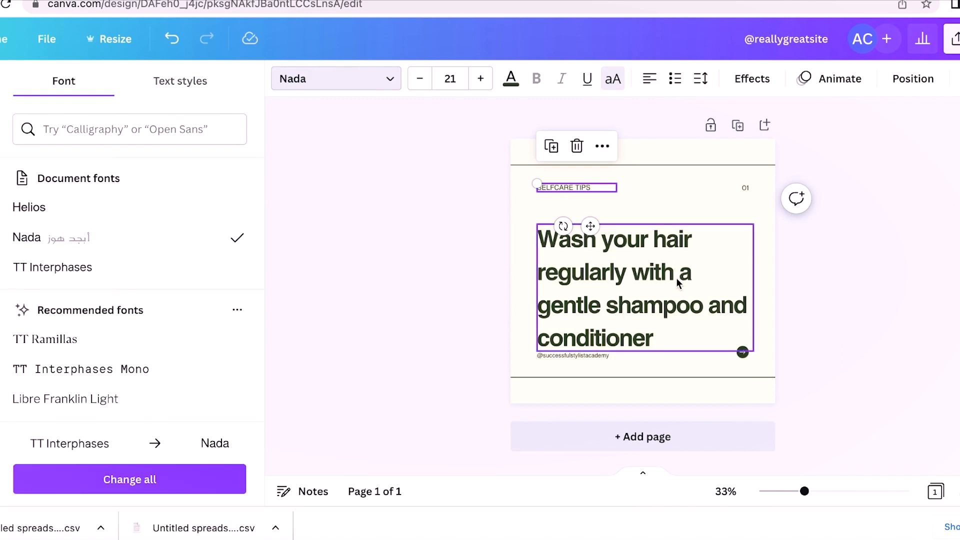
Change the font of the main "Wash your hair regularly" text to League Spartan.
key("super+z")
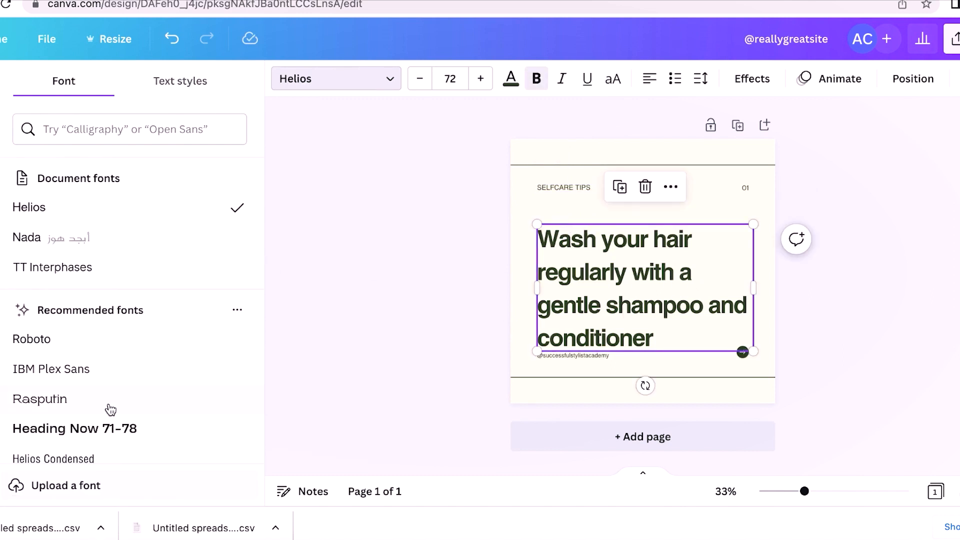
scroll(111, 410, "down", 3)
left_click(108, 396)
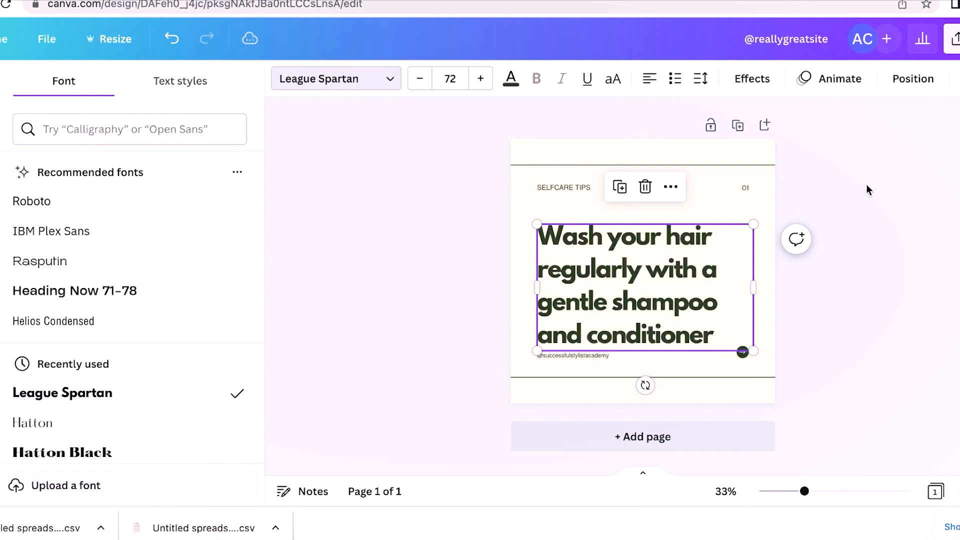
Change the font of the "01" page number to Nada.
left_click(744, 188)
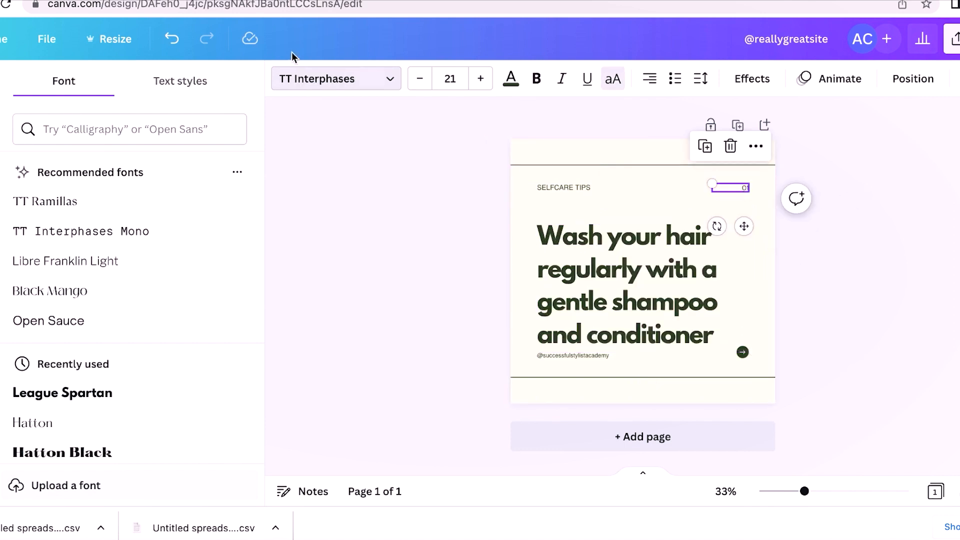
left_click(336, 79)
left_click(372, 75)
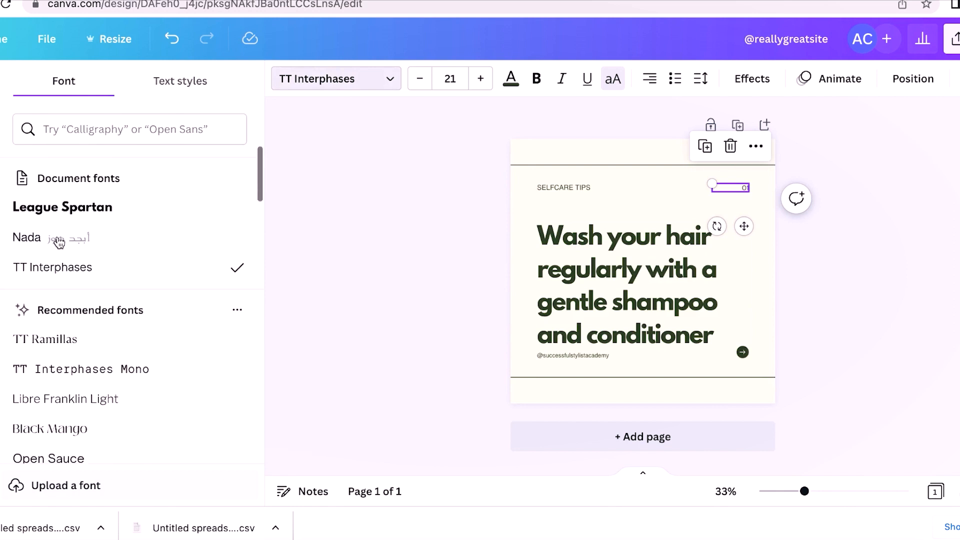
left_click(59, 240)
left_click(839, 308)
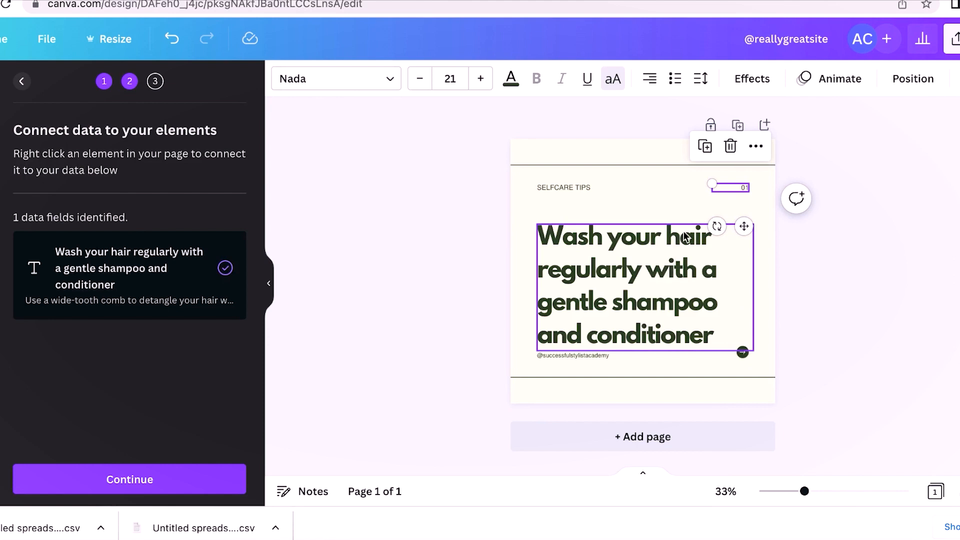
Fill the page background with the light pink at the end of the REBRAND palette's first row.
left_click(546, 159)
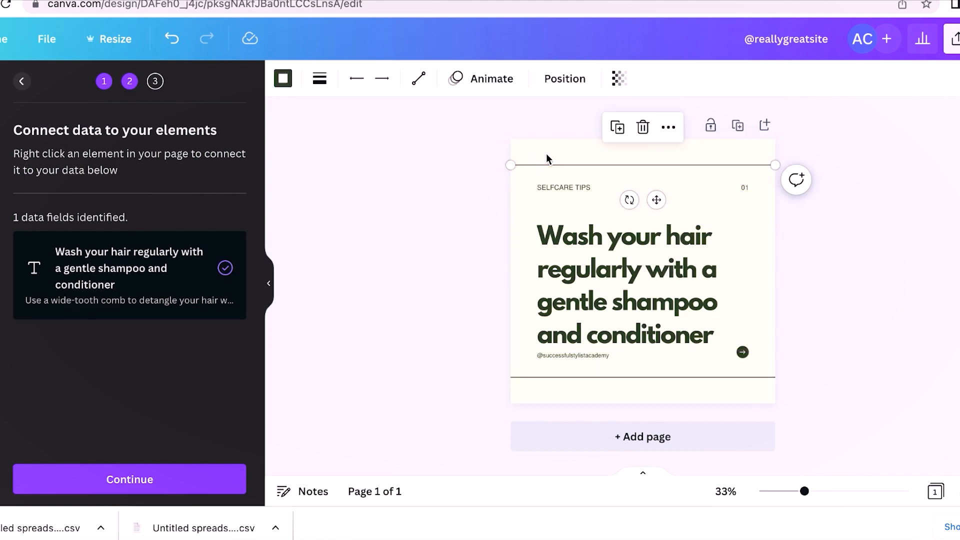
left_click(574, 152)
left_click(290, 79)
left_click(233, 382)
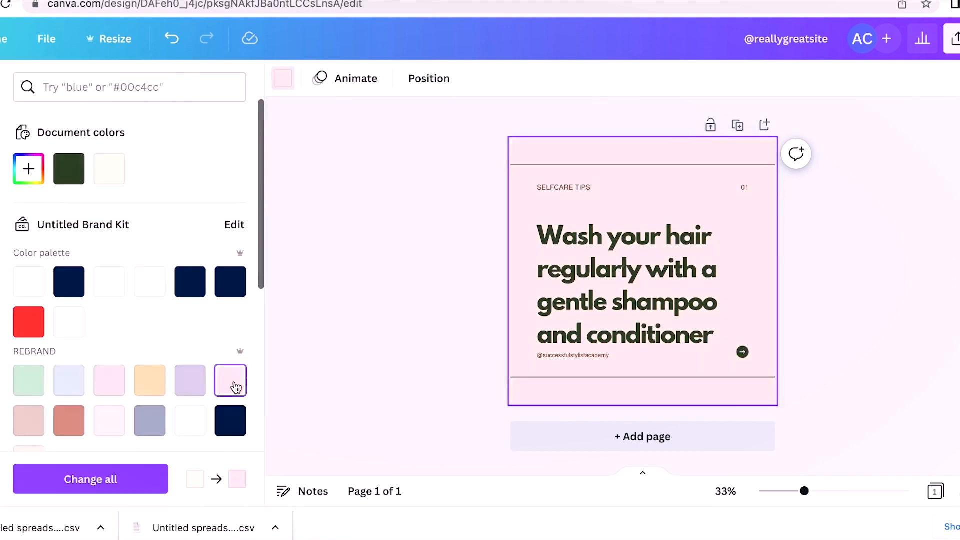
Recolour the main "Wash your hair regularly" text to solid black.
left_click(667, 274)
left_click(511, 78)
scroll(89, 332, "down", 3)
left_click(25, 435)
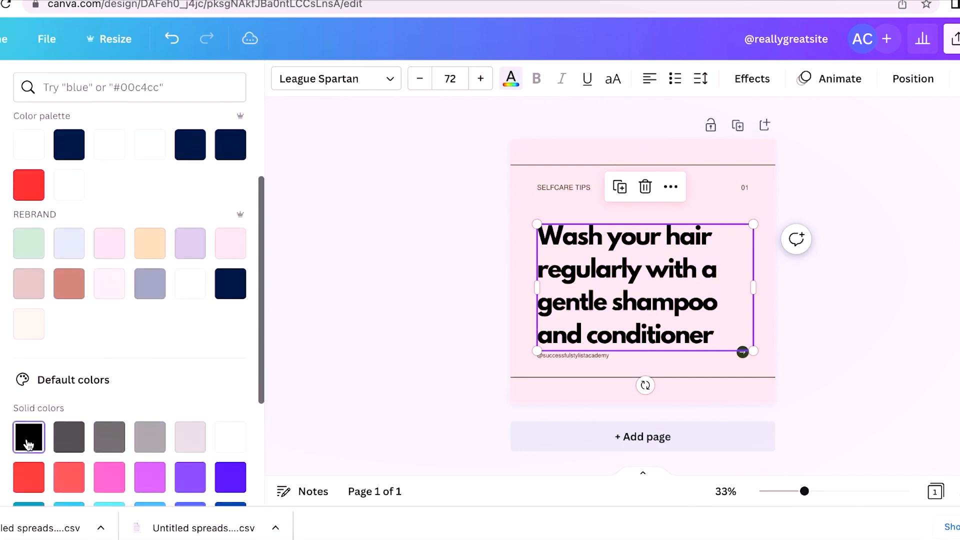
left_click(895, 204)
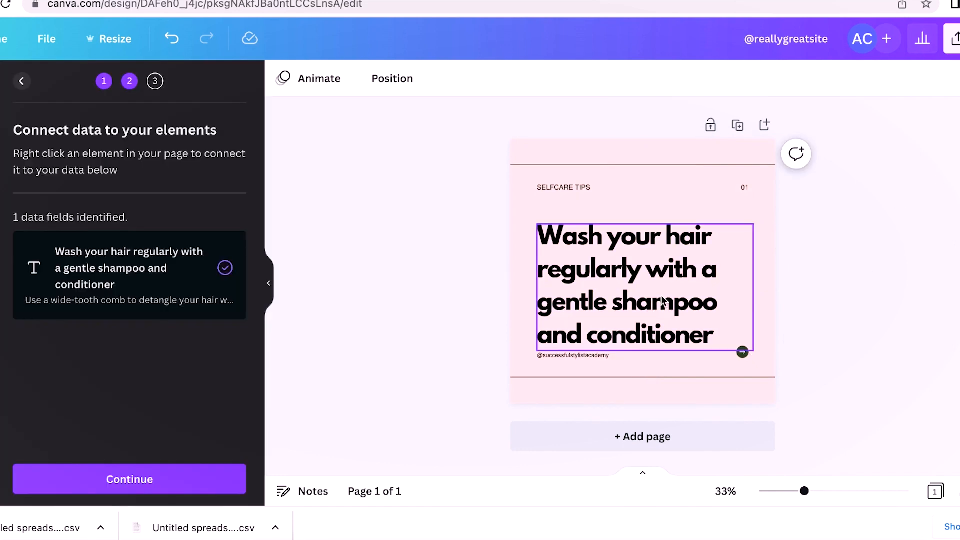
Change the dark green circle of the arrow icon to black.
left_click(742, 352)
left_click(282, 79)
left_click(76, 177)
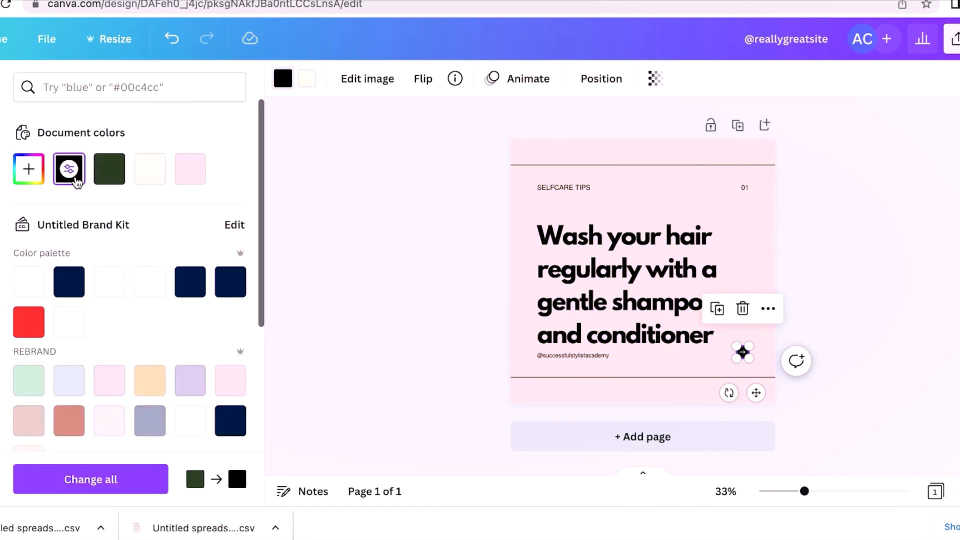
left_click(838, 239)
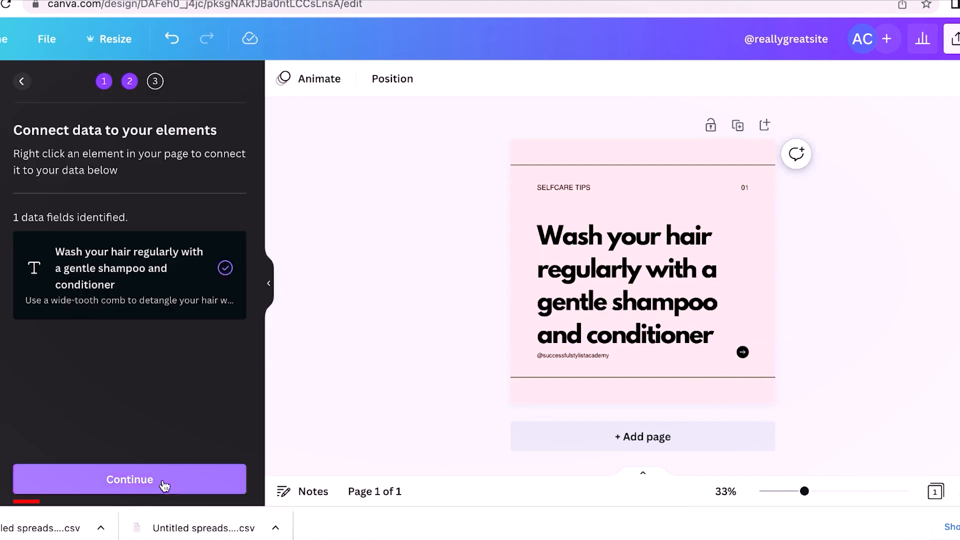
Continue to applying the data, generate all six pages from the connected list and look through them.
left_click(164, 486)
left_click(98, 484)
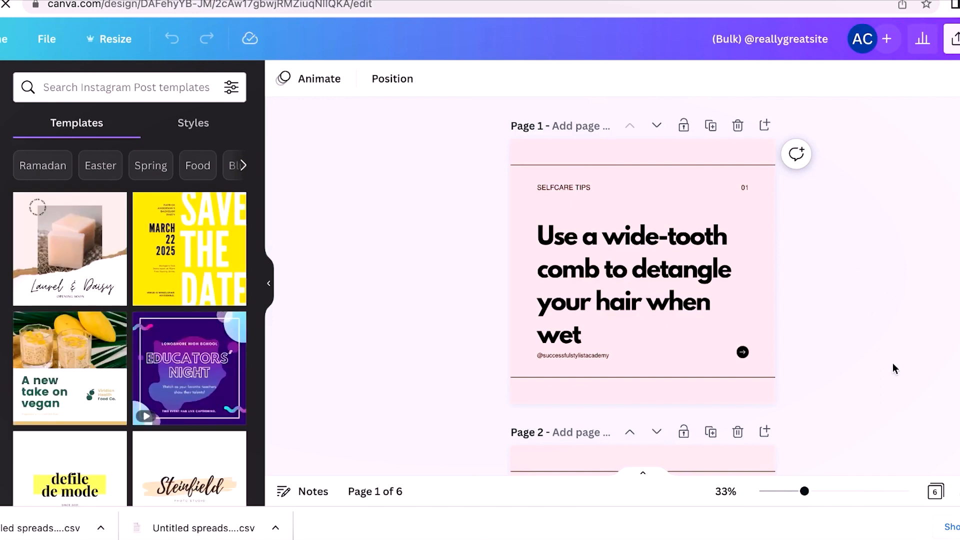
scroll(904, 393, "down", 5)
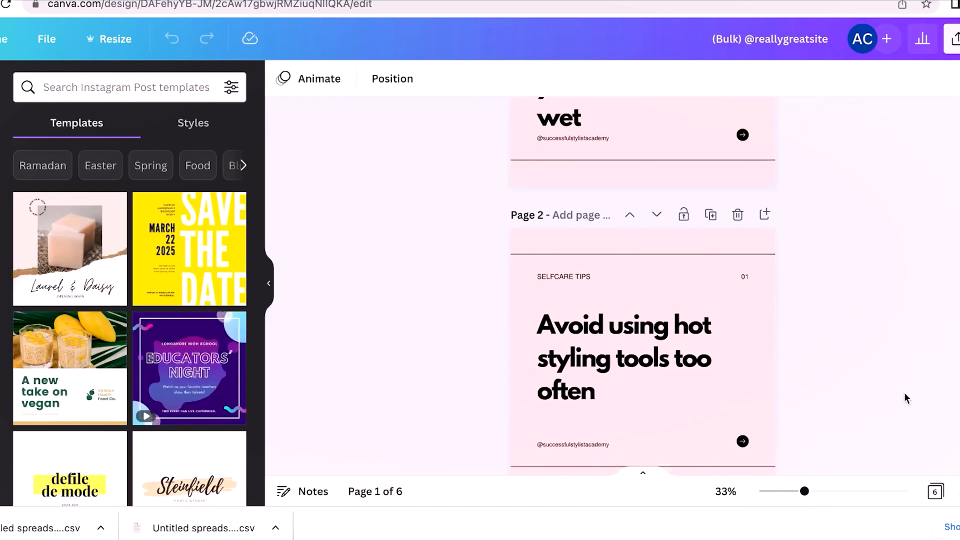
scroll(905, 393, "down", 3)
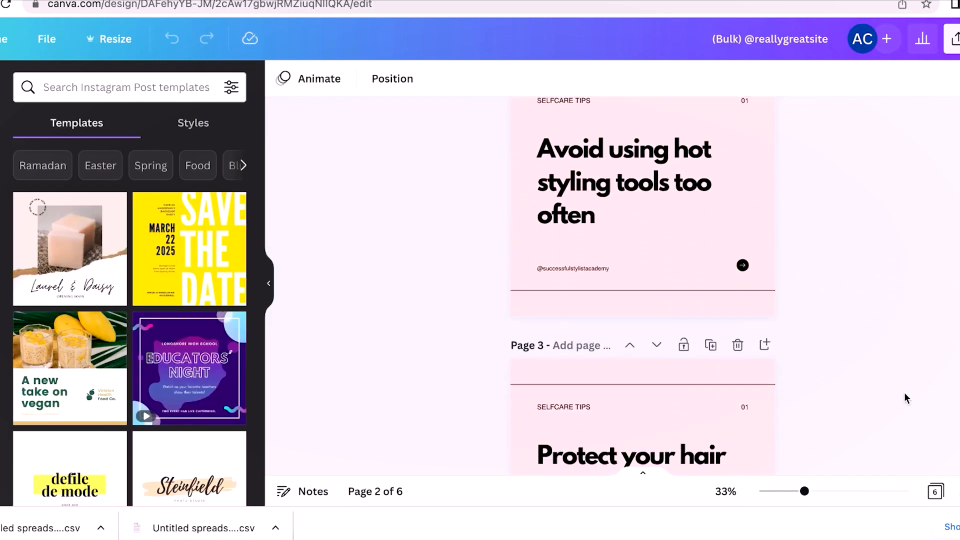
scroll(904, 393, "down", 4)
scroll(905, 393, "up", 8)
scroll(904, 393, "up", 3)
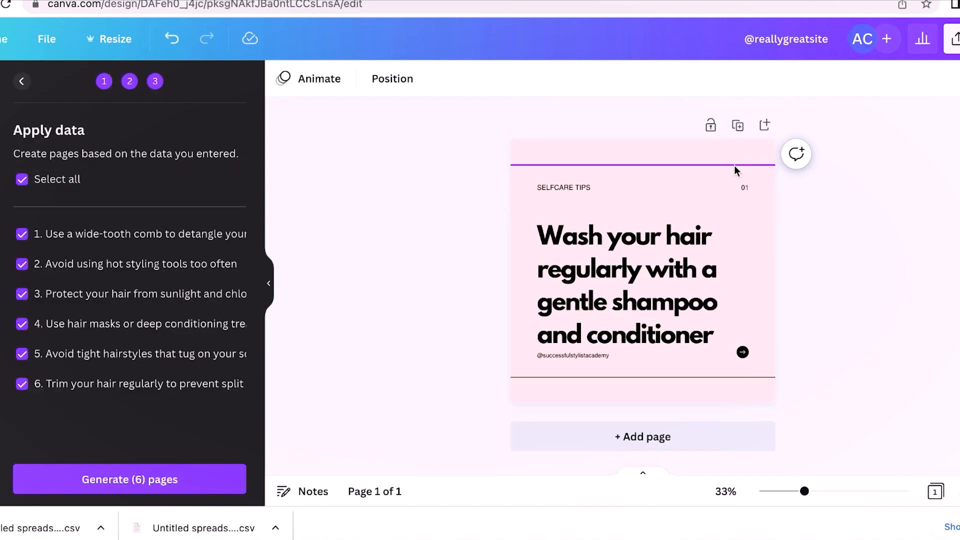
Recolour the template's upper and lower horizontal lines to black.
left_click(733, 165)
left_click(282, 79)
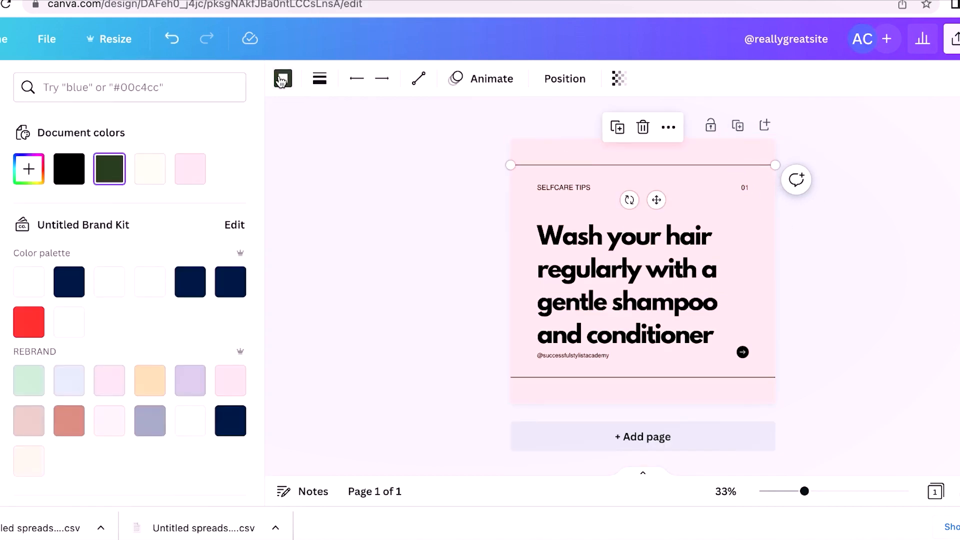
left_click(70, 173)
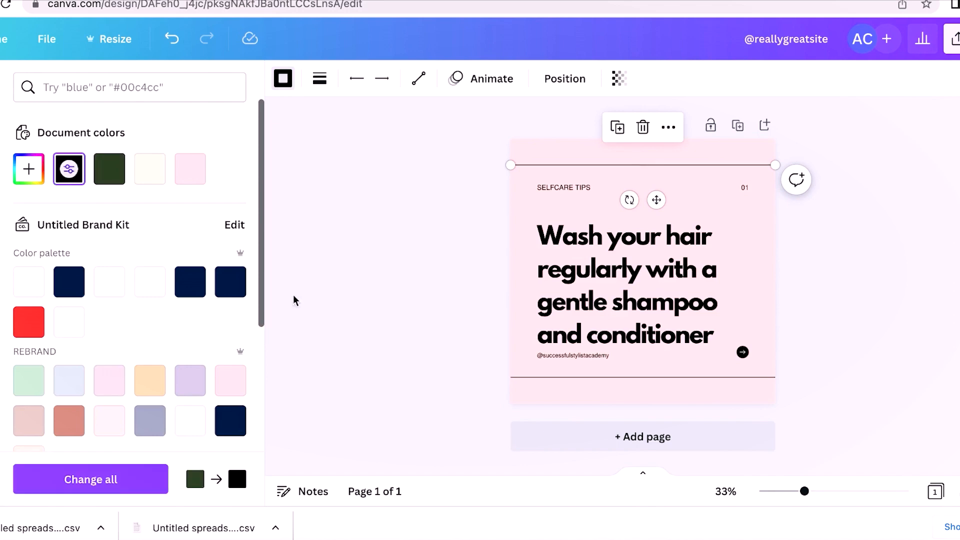
left_click(639, 377)
left_click(75, 173)
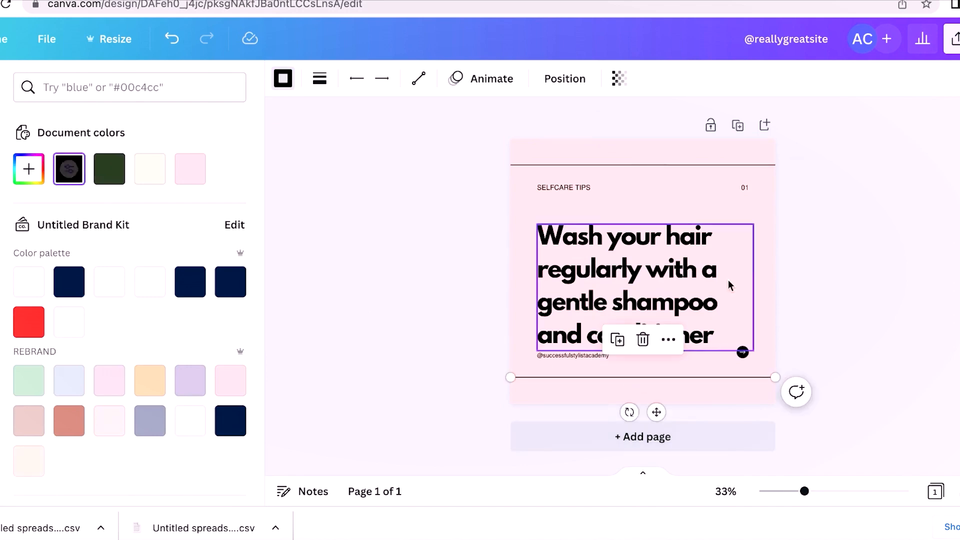
left_click(916, 224)
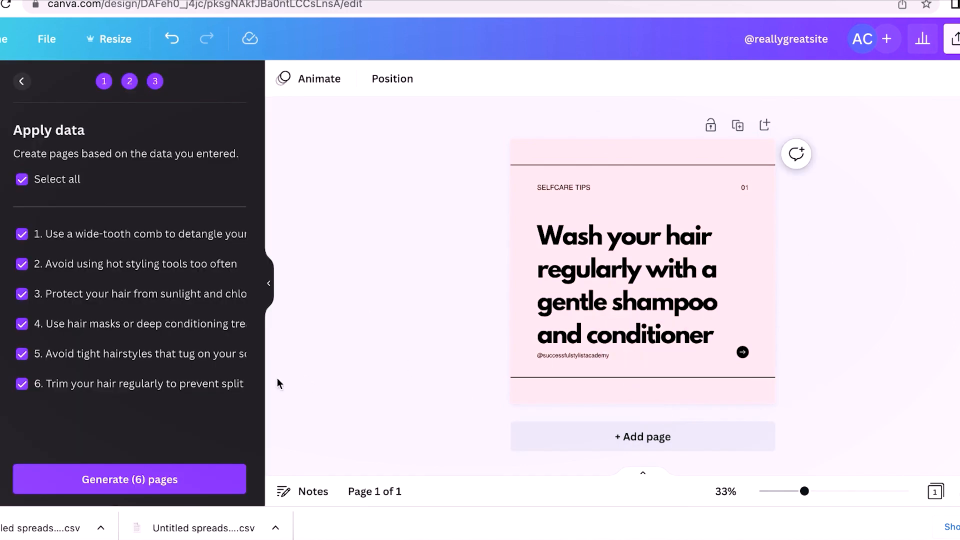
Generate the six pages again from the corrected template and check the design of each one.
left_click(151, 476)
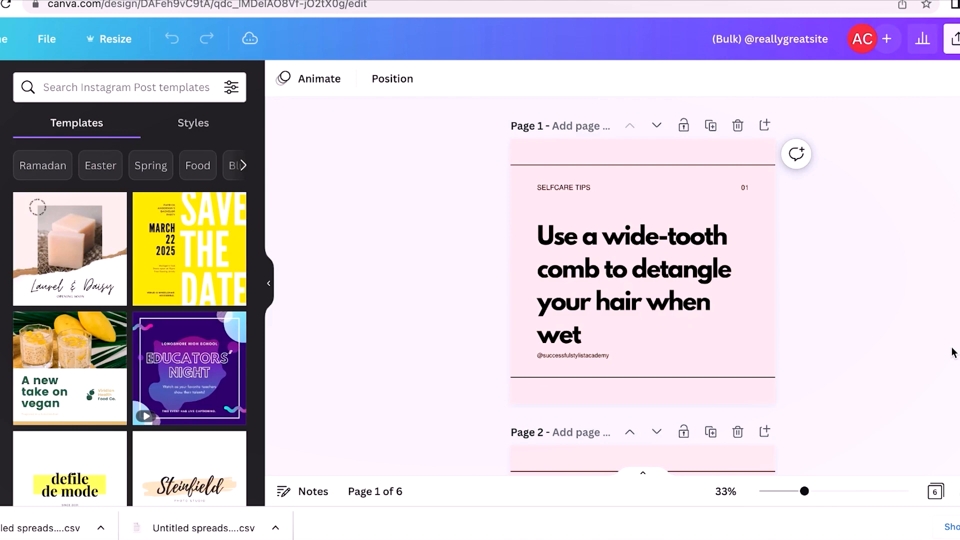
scroll(905, 414, "down", 3)
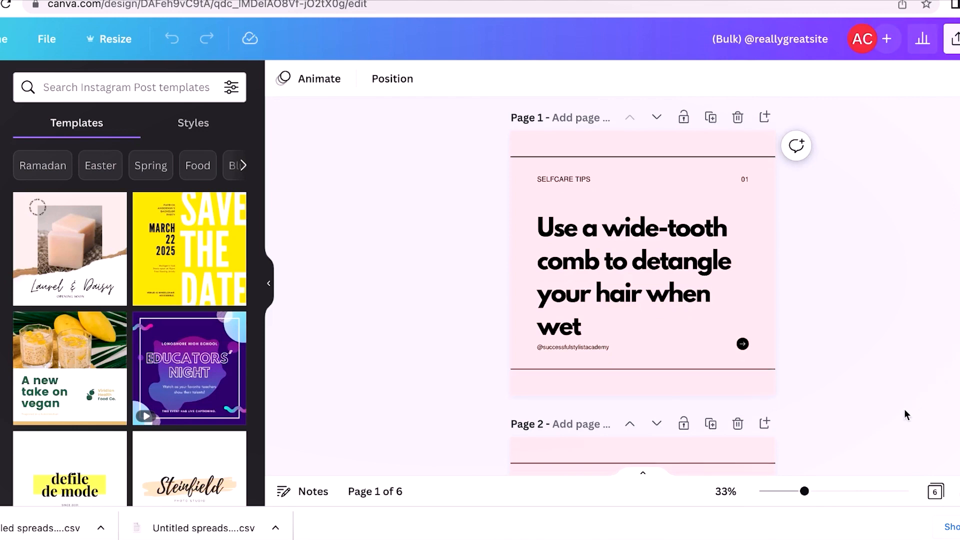
scroll(904, 414, "down", 5)
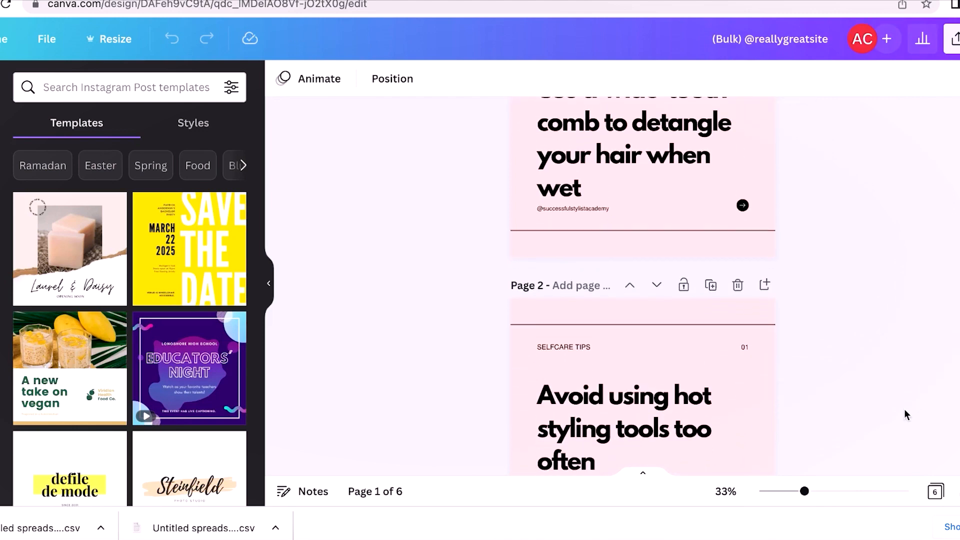
scroll(905, 411, "down", 3)
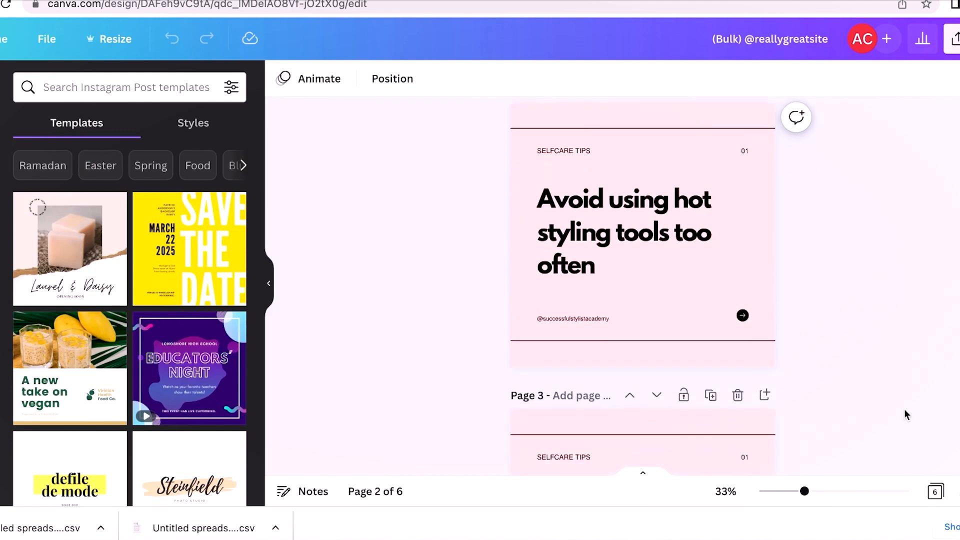
scroll(904, 410, "down", 5)
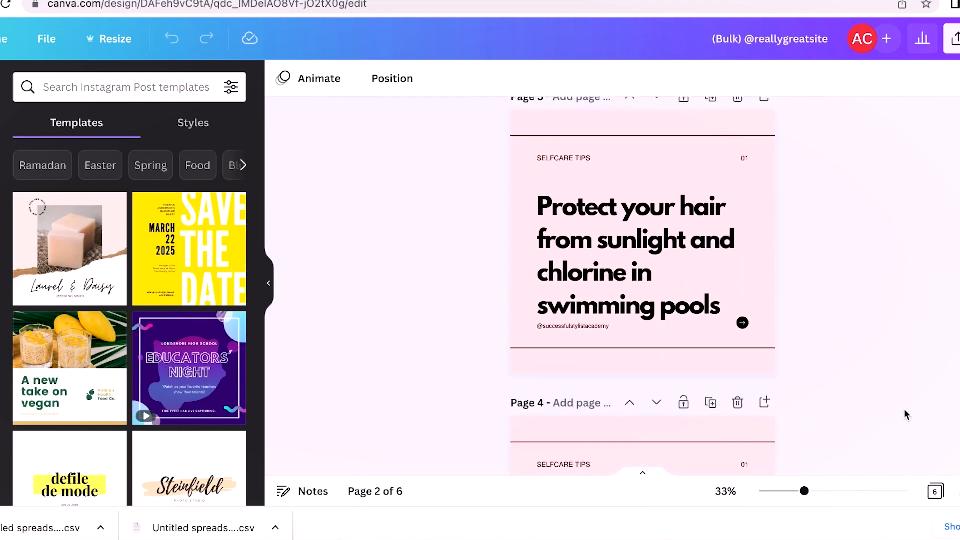
scroll(904, 410, "down", 10)
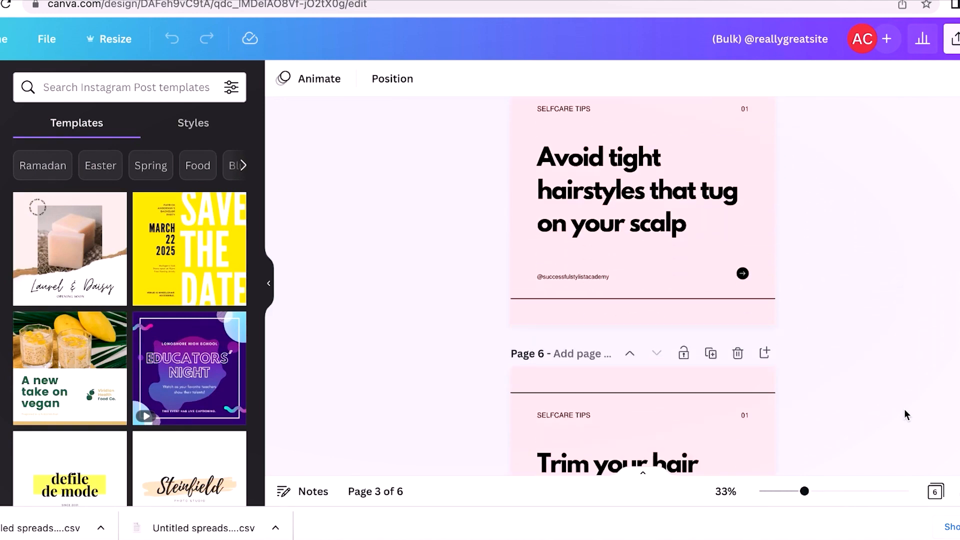
scroll(904, 410, "up", 20)
scroll(904, 414, "up", 3)
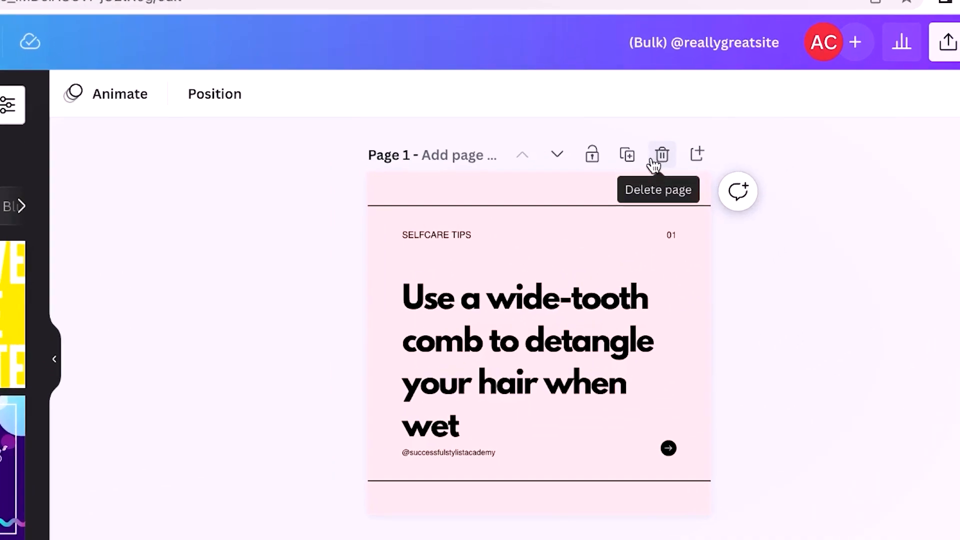
Add a blank page after page 1 of the generated carousel.
left_click(645, 182)
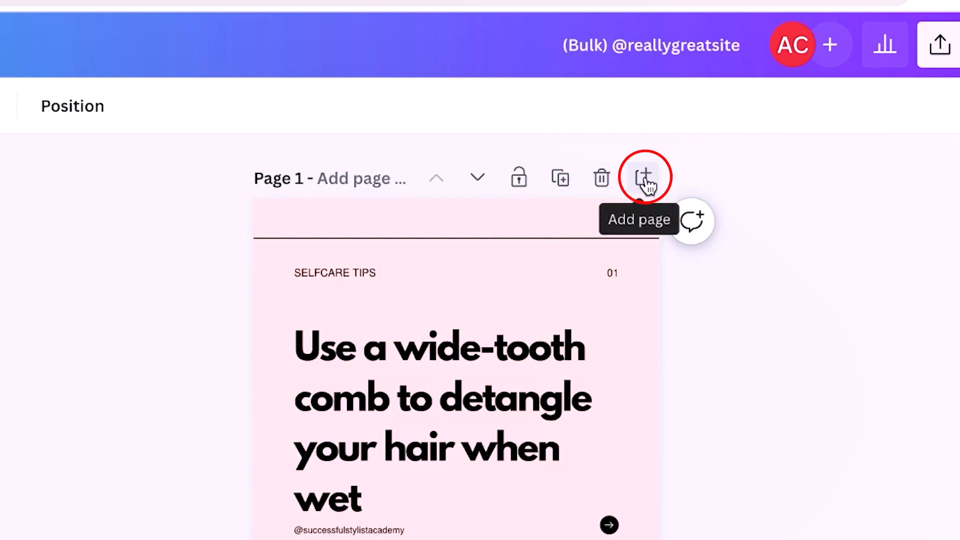
scroll(600, 374, "up", 10)
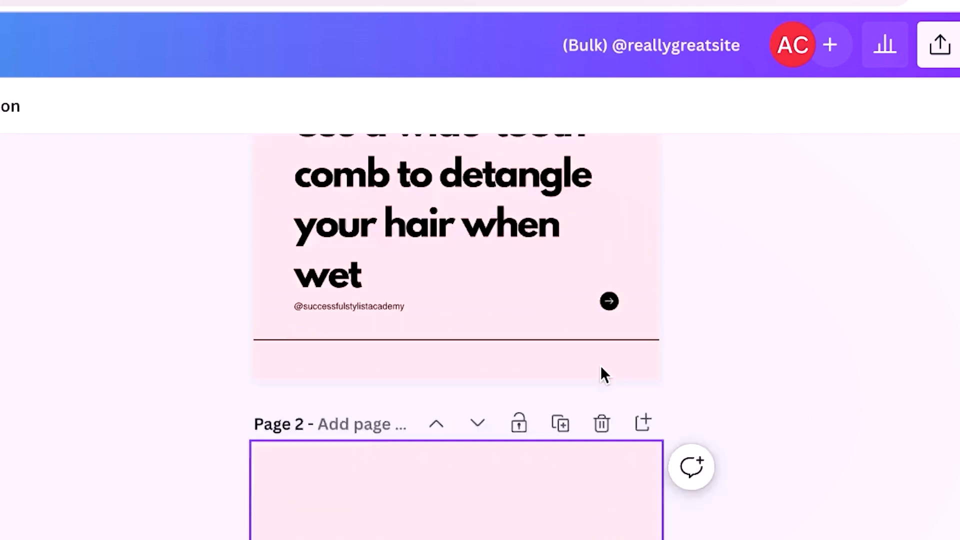
Make the blank page page 1 of the carousel and apply the yellow Save the Date template to it.
left_click(557, 490)
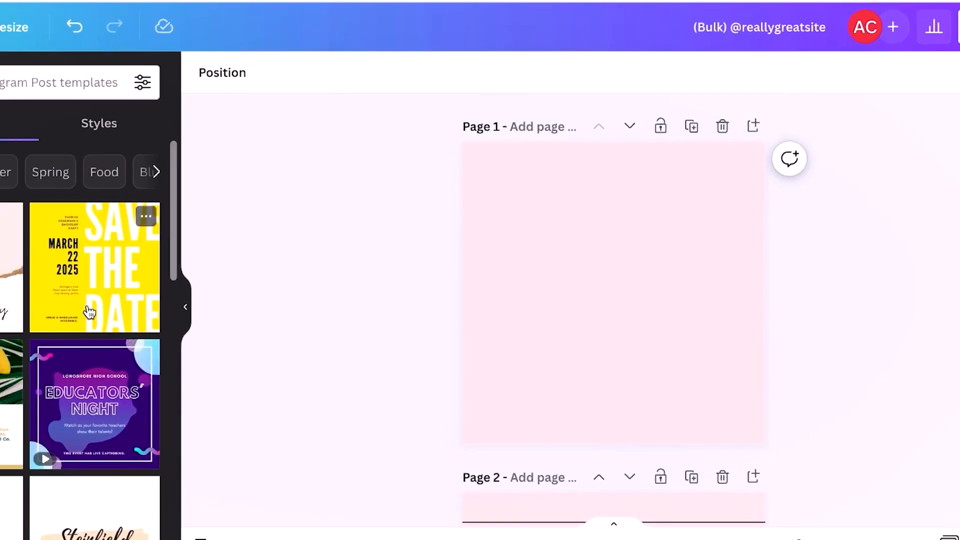
left_click(23, 316)
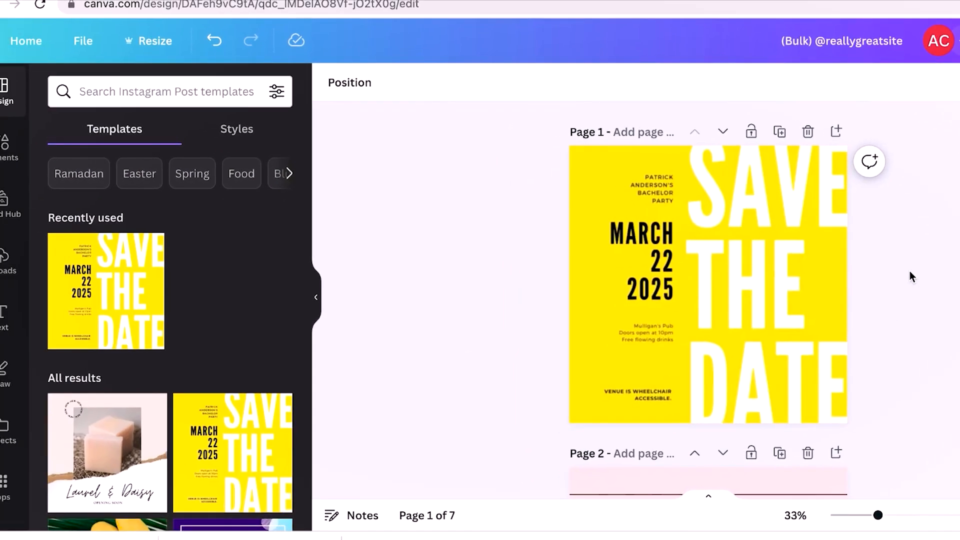
Recolour the yellow background of page 1 with the document's light pink.
left_click(638, 204)
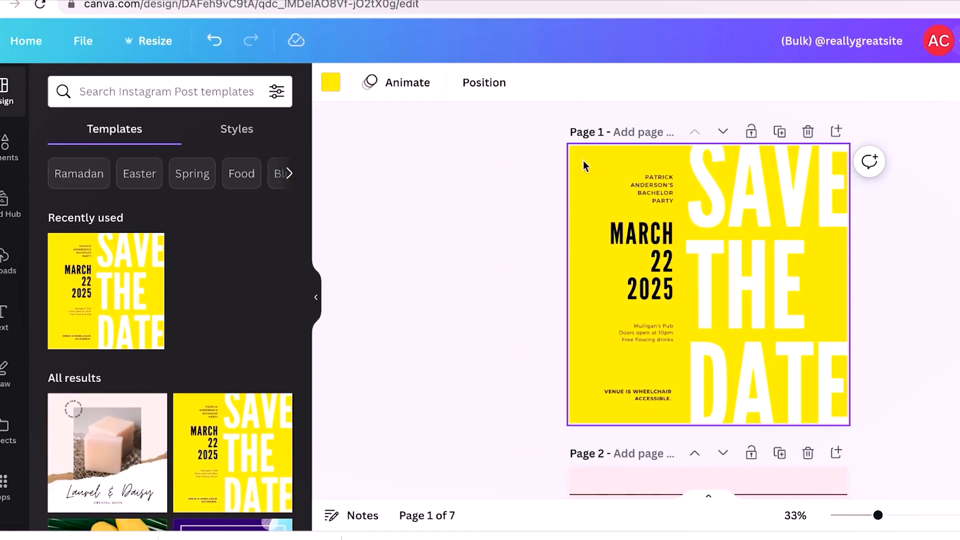
left_click(332, 82)
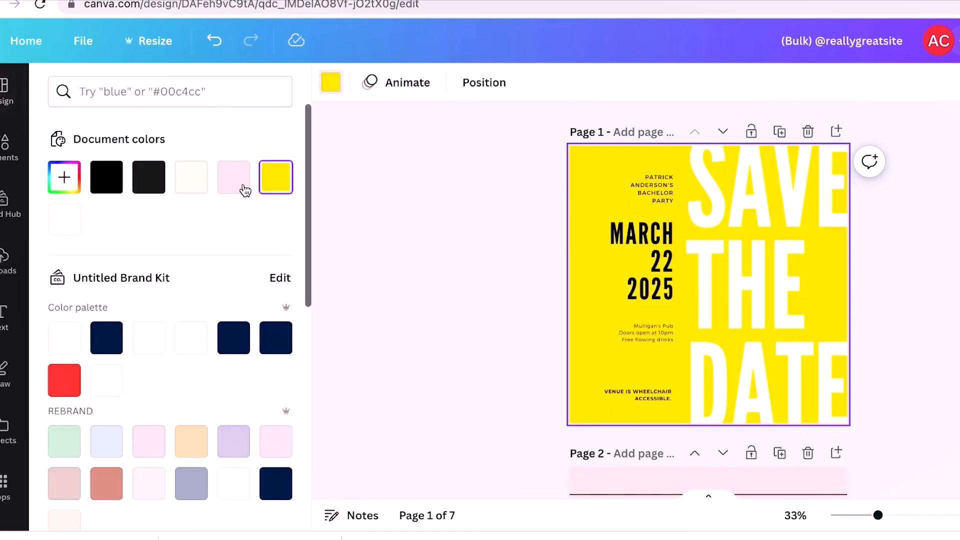
left_click(243, 186)
Replace the date text on page 1 with "6 WAYS TO TAKE CARE OF".
left_click(789, 217)
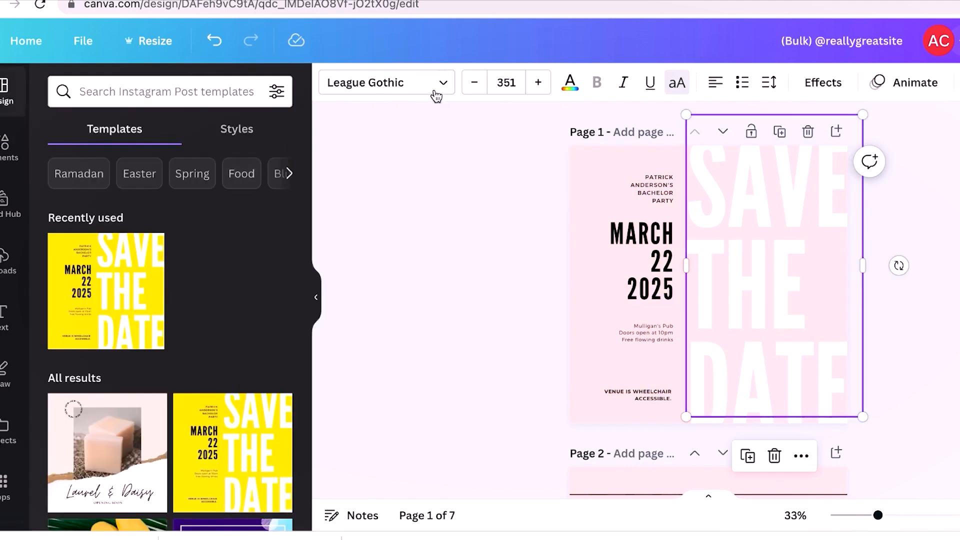
double_click(662, 262)
key("BackSpace")
key("BackSpace")
key("BackSpace")
key("BackSpace")
key("BackSpace")
key("BackSpace")
key("BackSpace")
key("BackSpace")
key("BackSpace")
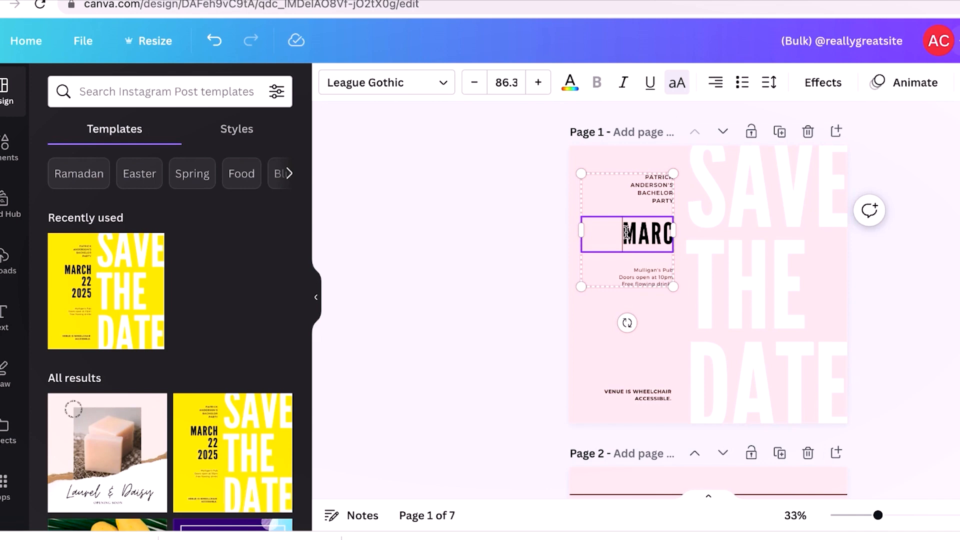
left_click_drag(626, 232, 755, 232)
type("6 WAYS TO")
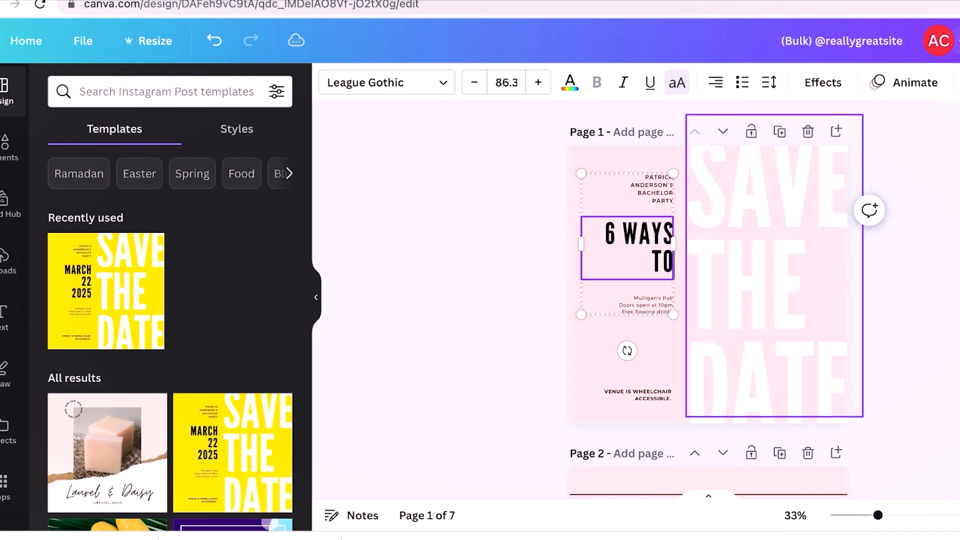
type(" TAKE")
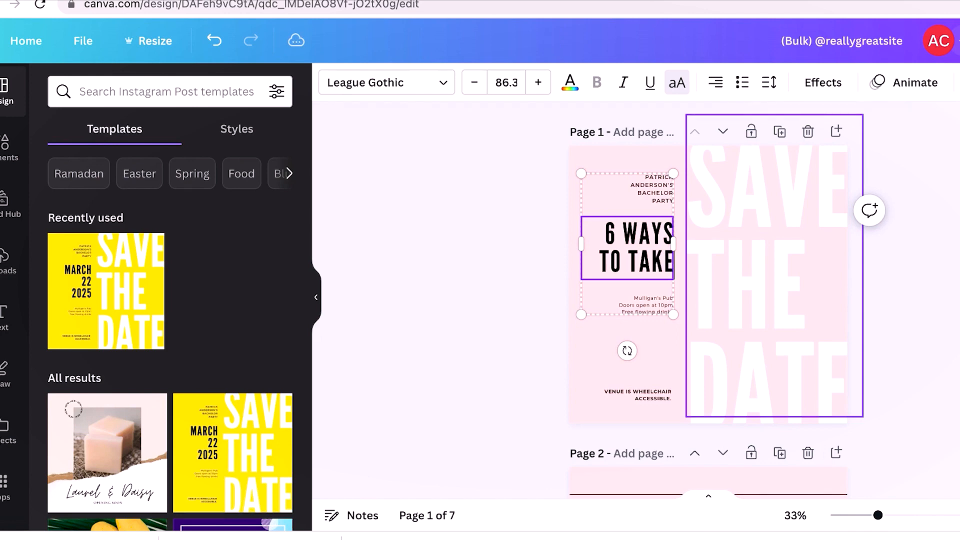
type(" CARE OF")
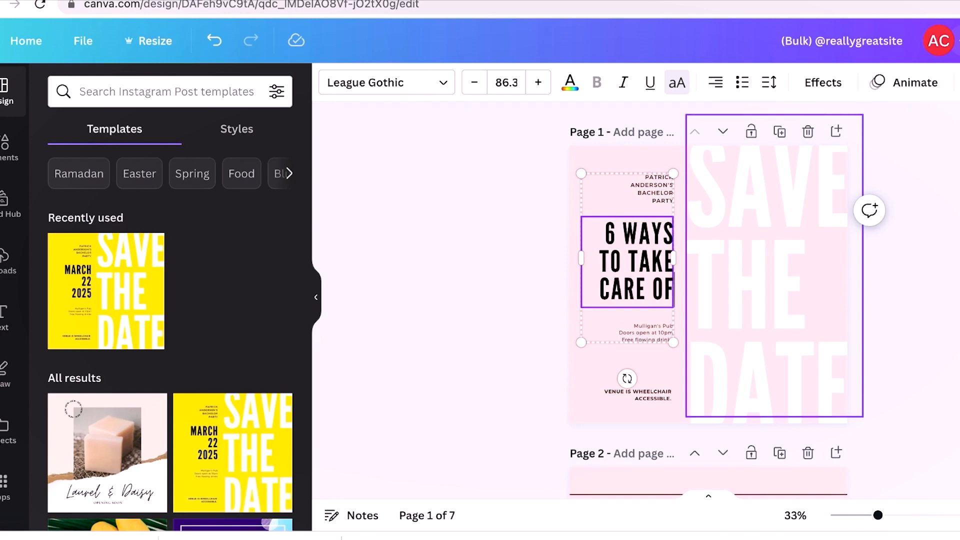
Replace the large SAVE THE DATE heading with "HAIR AT HOME".
double_click(828, 364)
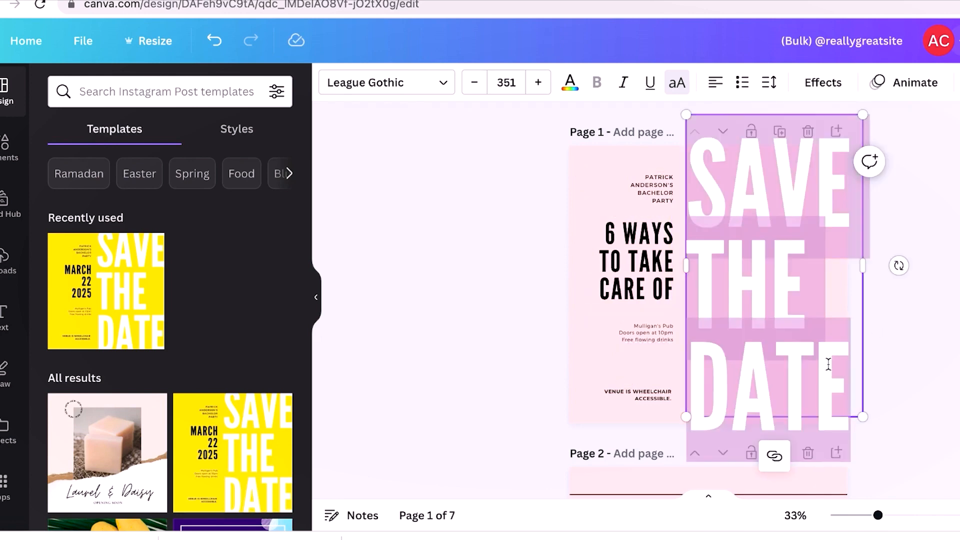
type("HAIR")
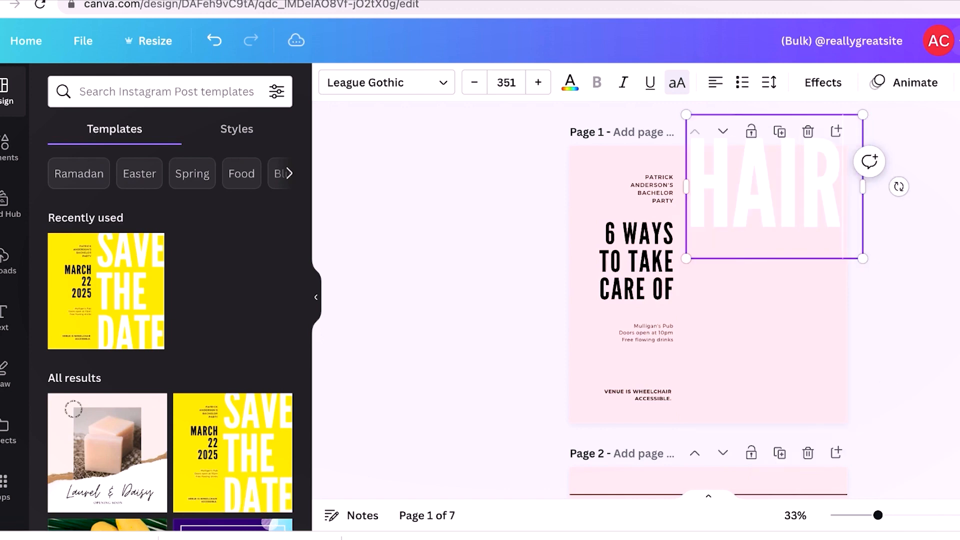
type(" AT HOME")
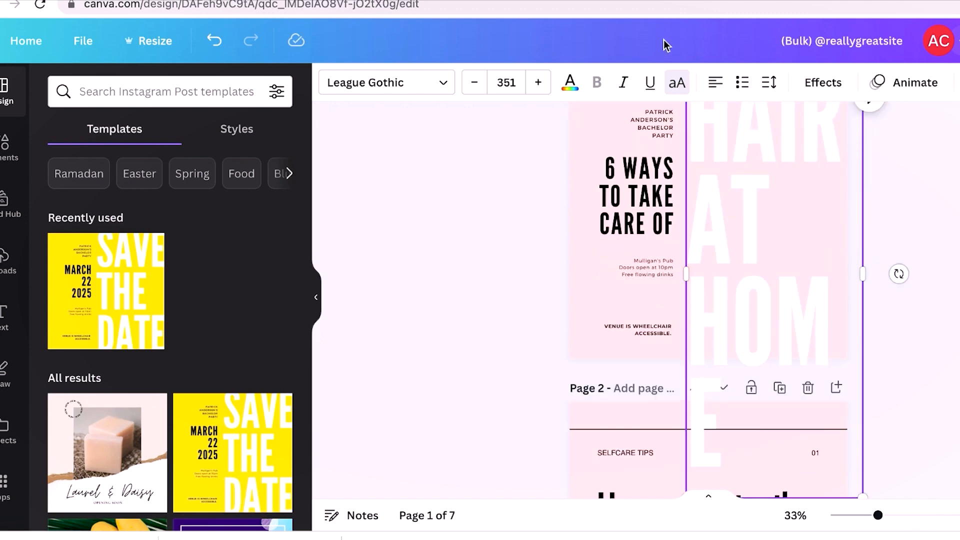
Set the HAIR AT HOME heading in League Spartan at size 150.
left_click(440, 87)
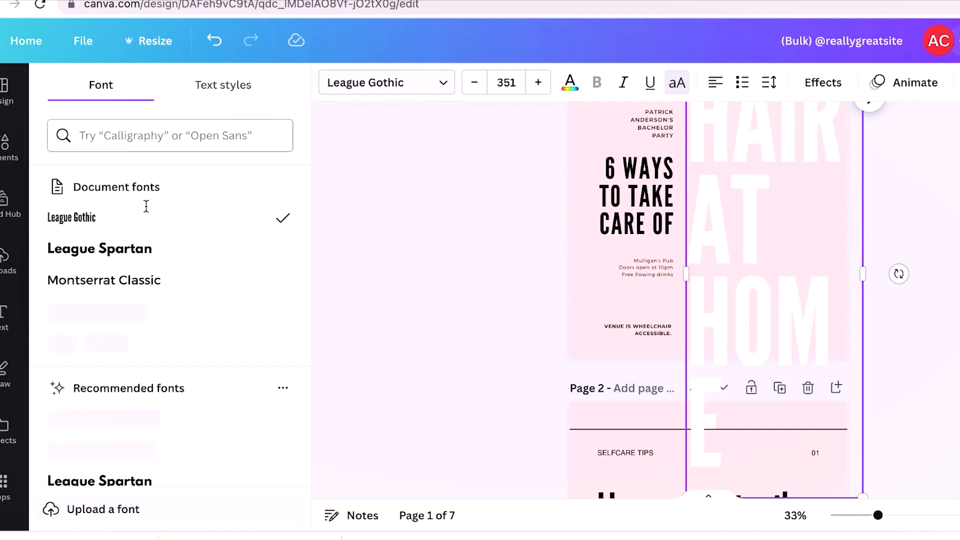
left_click(146, 255)
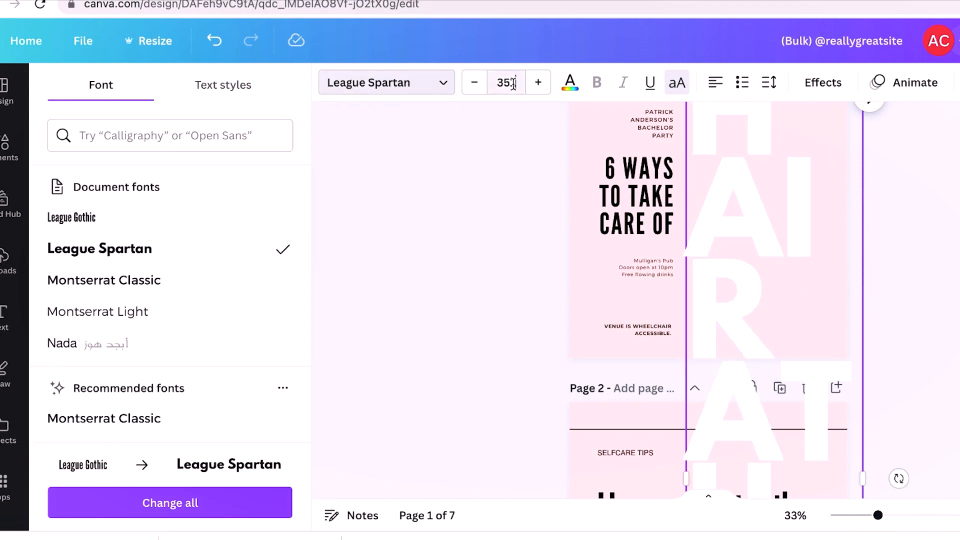
left_click(513, 84)
type("150")
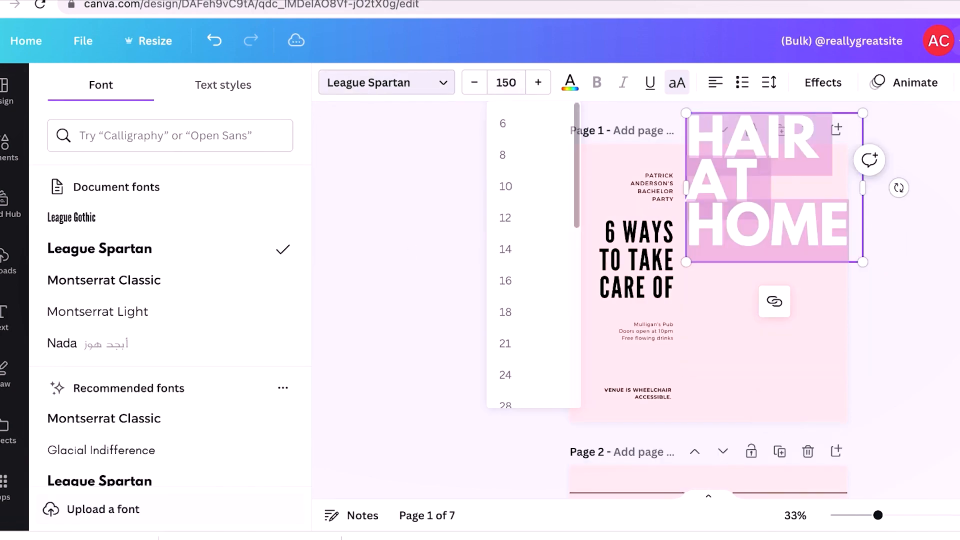
key("Return")
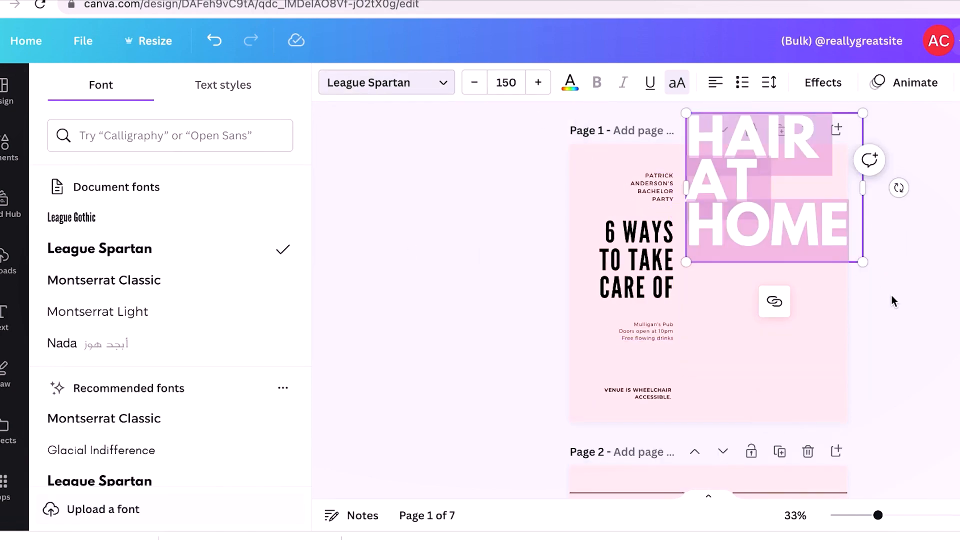
Move the HAIR AT HOME heading down to about the vertical middle of page 1.
left_click_drag(785, 231, 784, 281)
left_click(877, 301)
left_click_drag(783, 234, 778, 296)
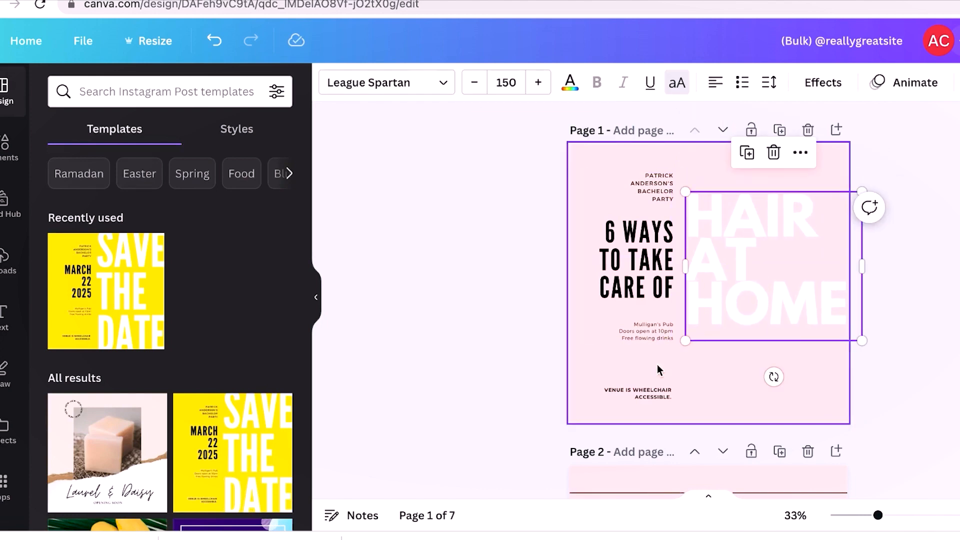
double_click(650, 394)
key("BackSpace")
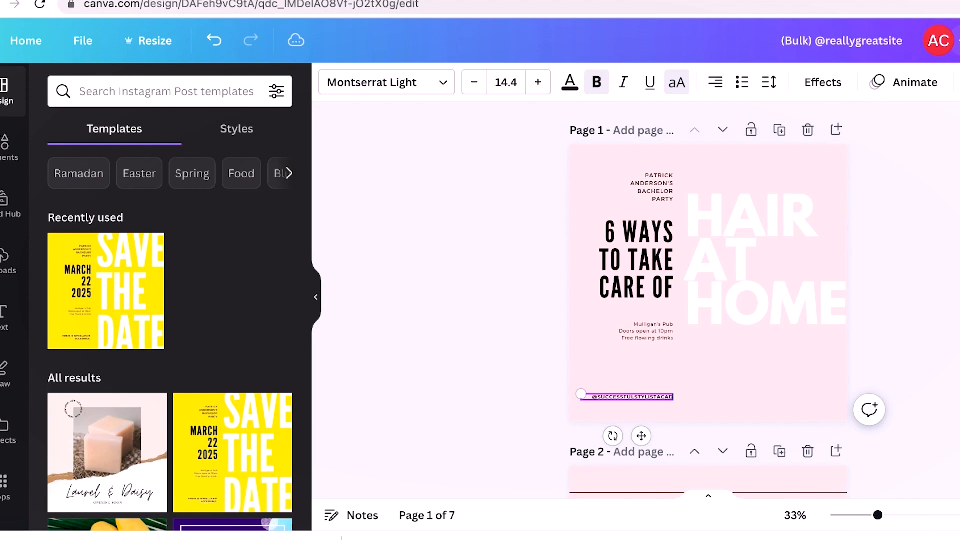
type("Y")
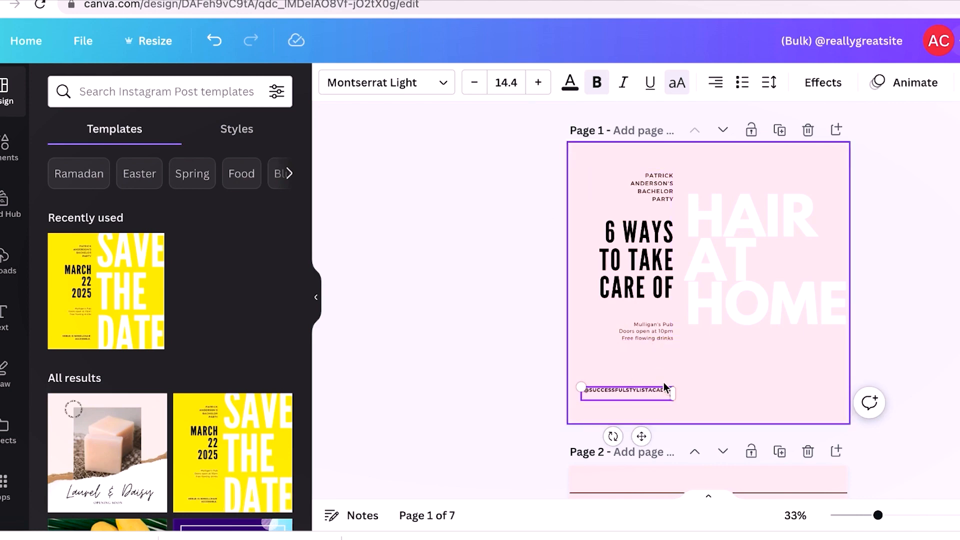
left_click_drag(673, 395, 679, 395)
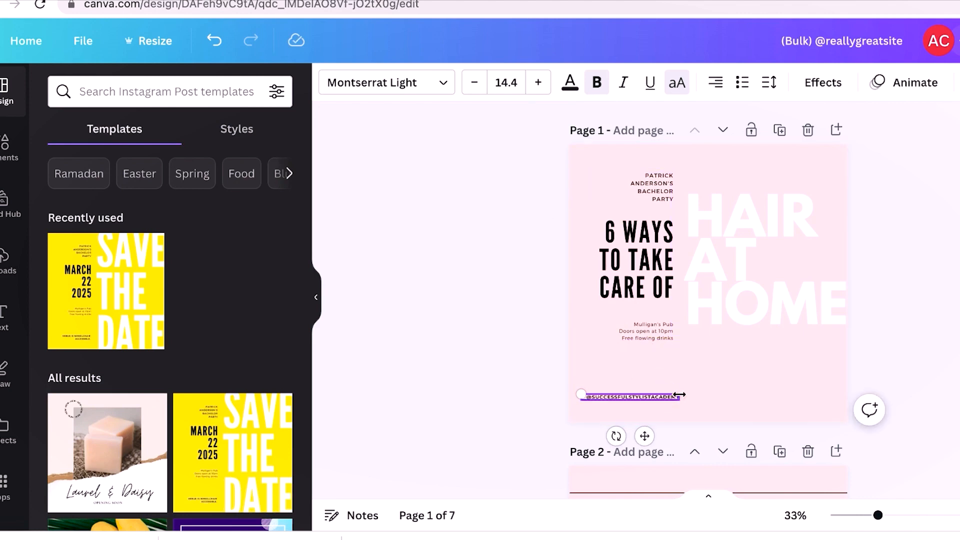
Set the handle text in Nada and change all Montserrat Light text in the design to that font.
left_click(443, 83)
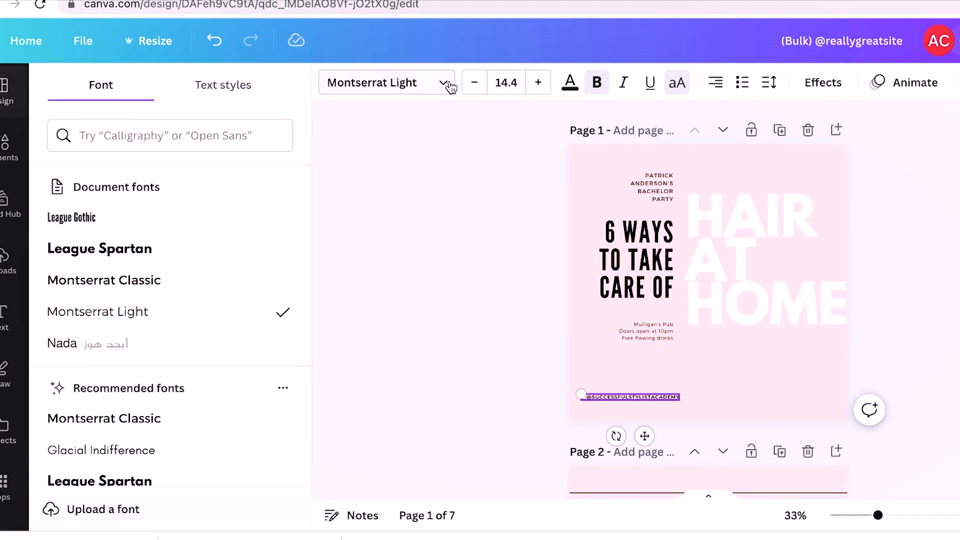
left_click(123, 360)
left_click(195, 502)
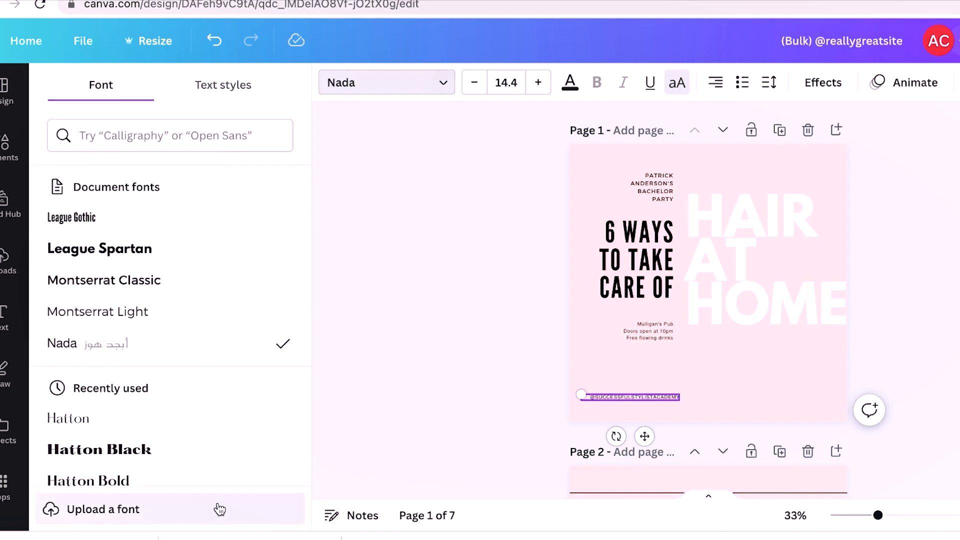
Replace the bachelor party line with "AT HOME CARE" and clear the pub details below the 6 WAYS text.
left_click(659, 198)
left_click(658, 195)
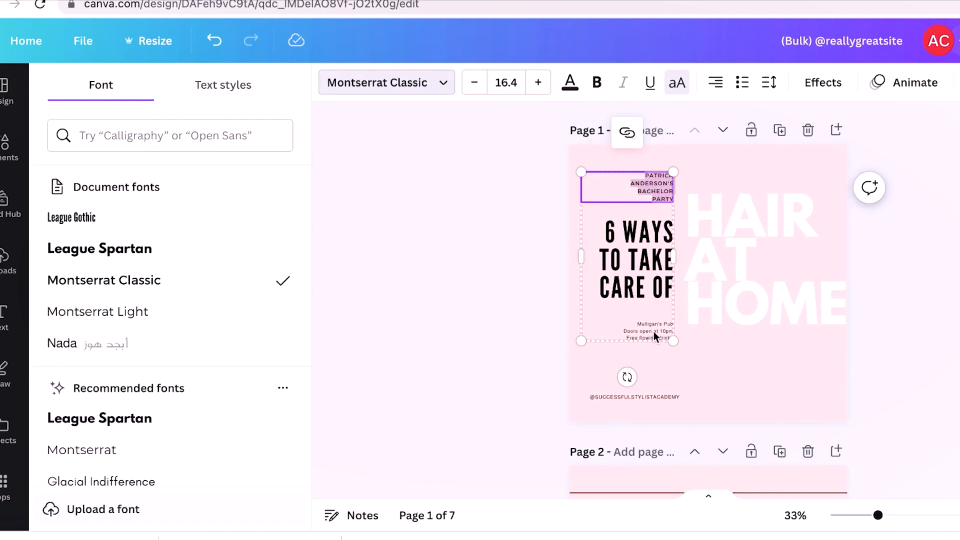
type("AT HOME CAR")
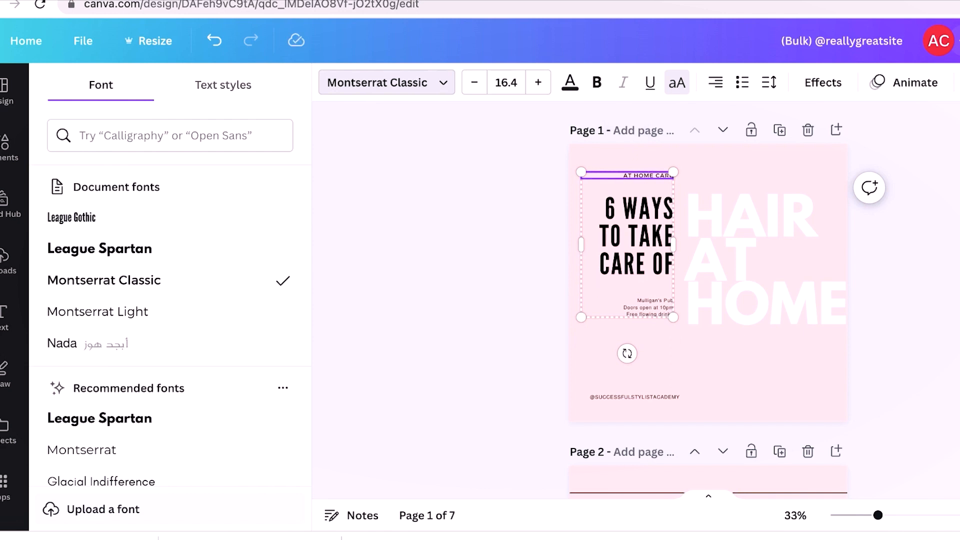
left_click(650, 307)
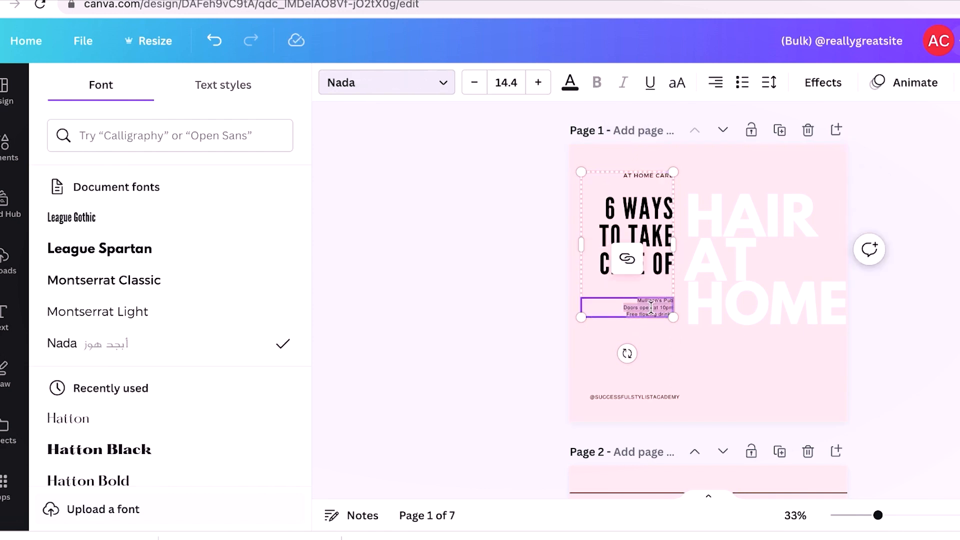
key("BackSpace")
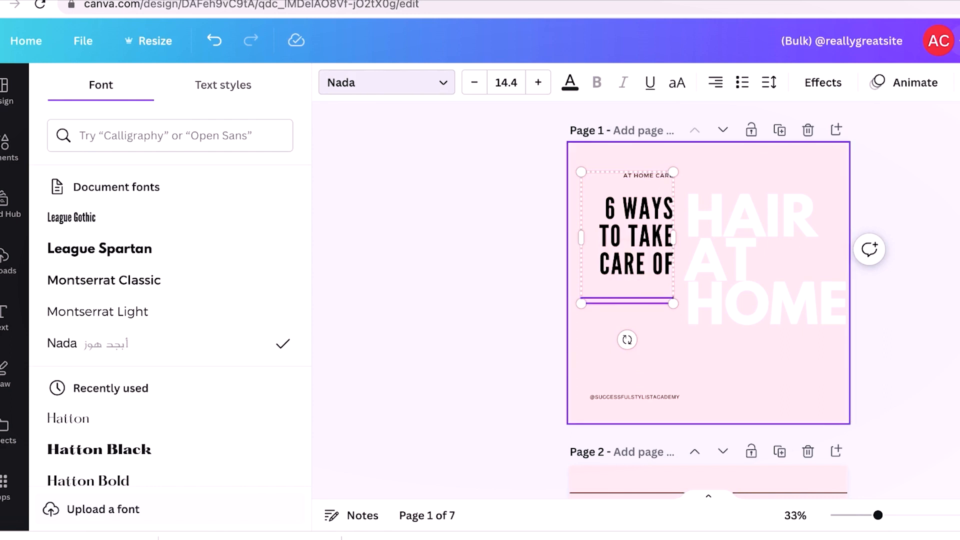
Change the font of the AT HOME CARE line to Nada.
left_click(658, 175)
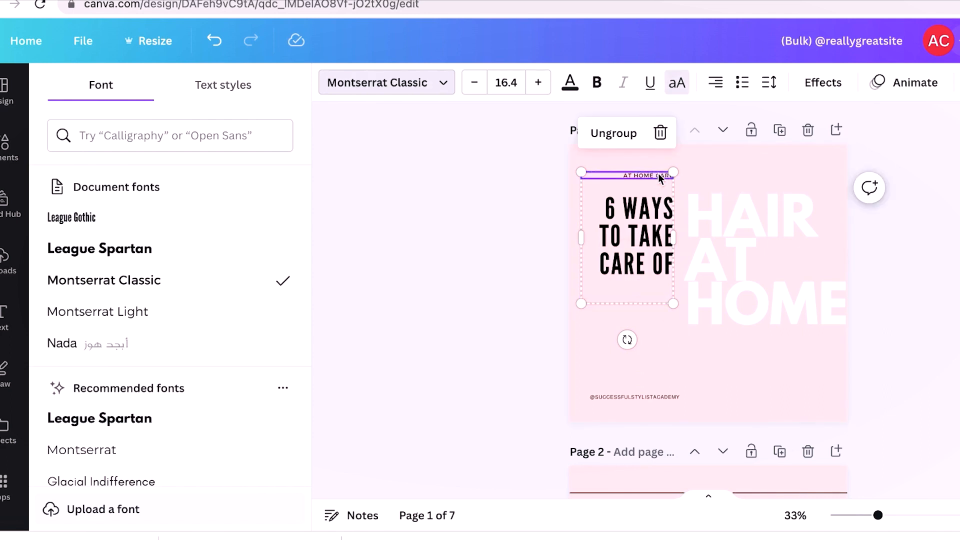
left_click(443, 84)
left_click(443, 84)
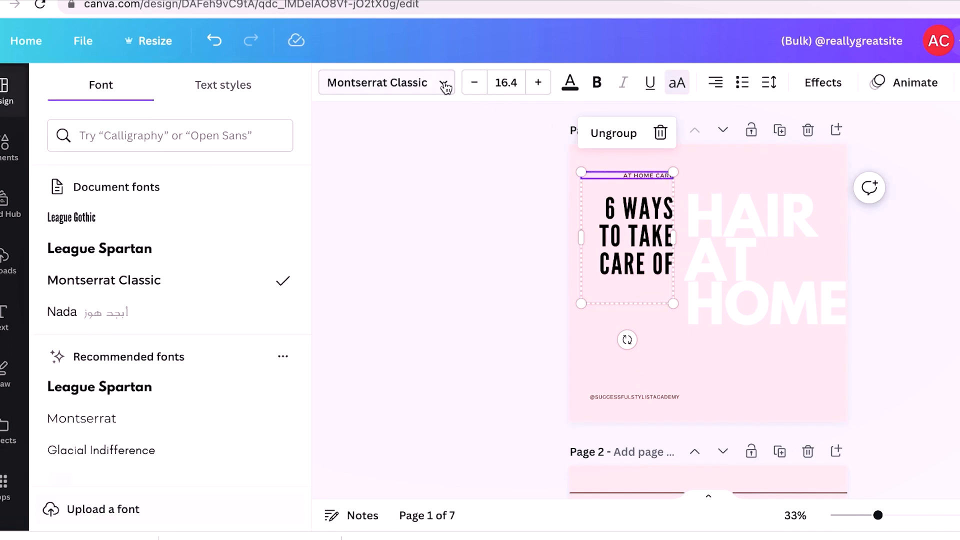
left_click(121, 313)
left_click(618, 395)
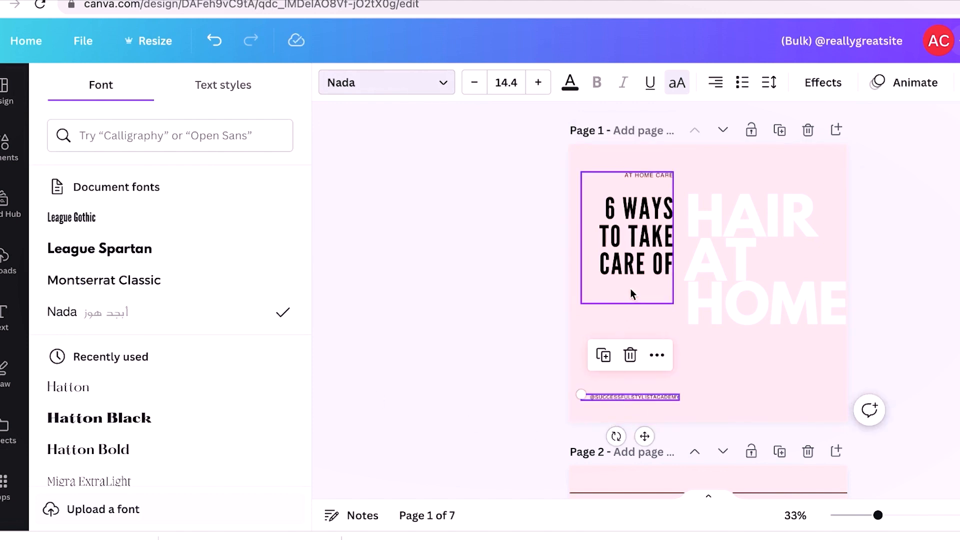
Try League Spartan on the "6 WAYS TO TAKE CARE OF" text, then set it in Nada at size 60.
left_click(630, 273)
left_click(120, 254)
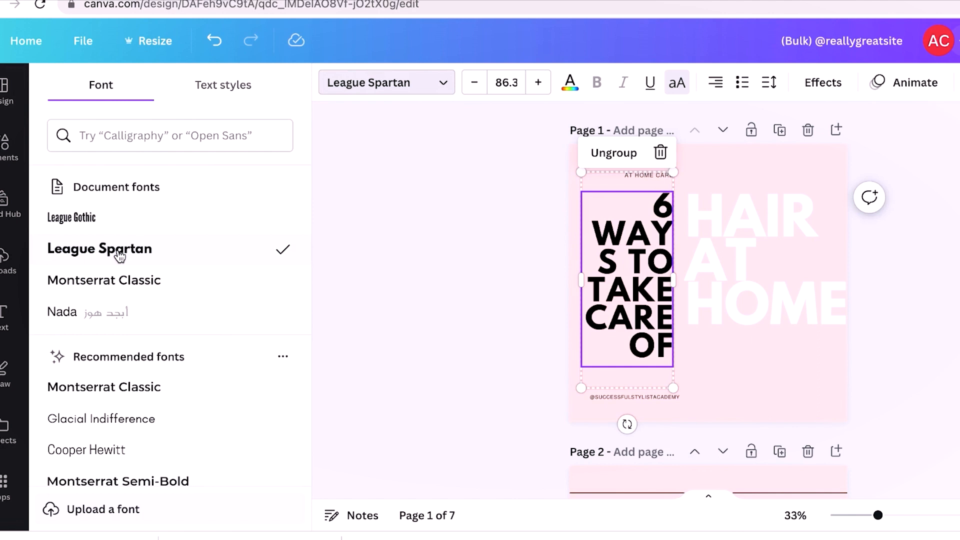
left_click(94, 319)
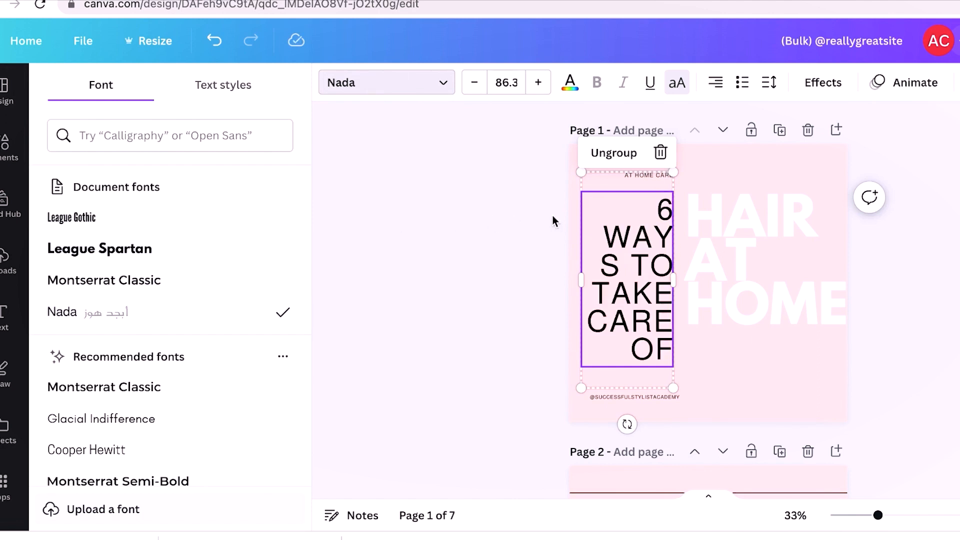
left_click(507, 83)
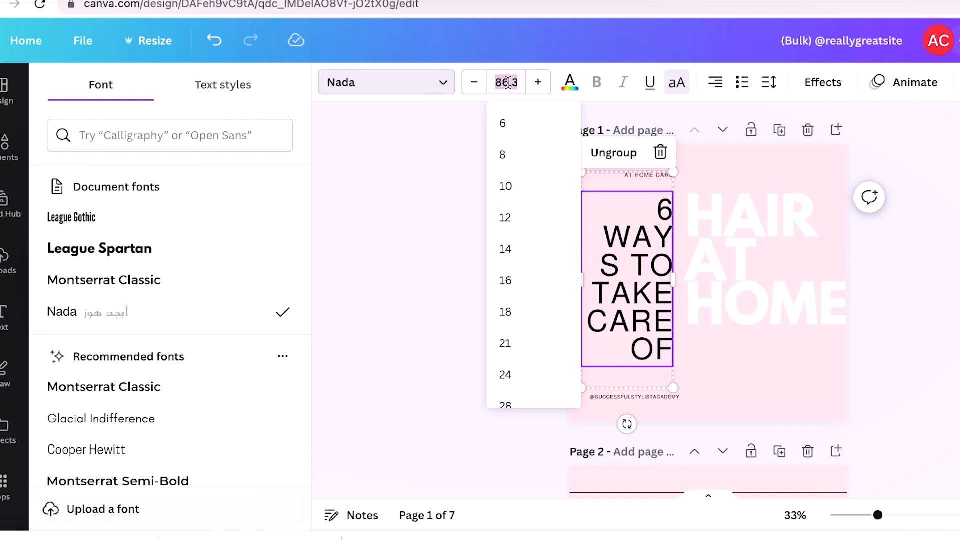
type("60")
key("Return")
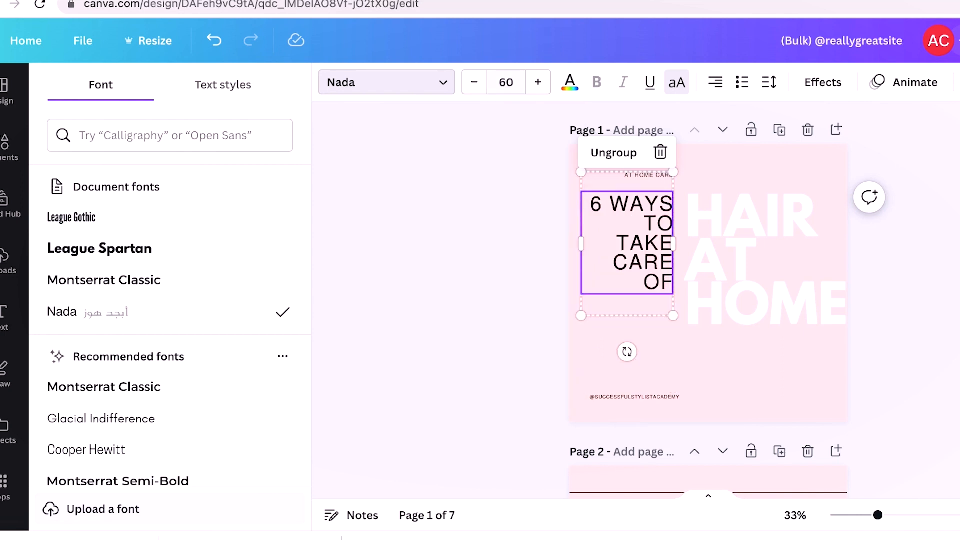
Color the "HAIR AT HOME" heading on the cover black and apply black to the handle text's color across all pages.
left_click(729, 287)
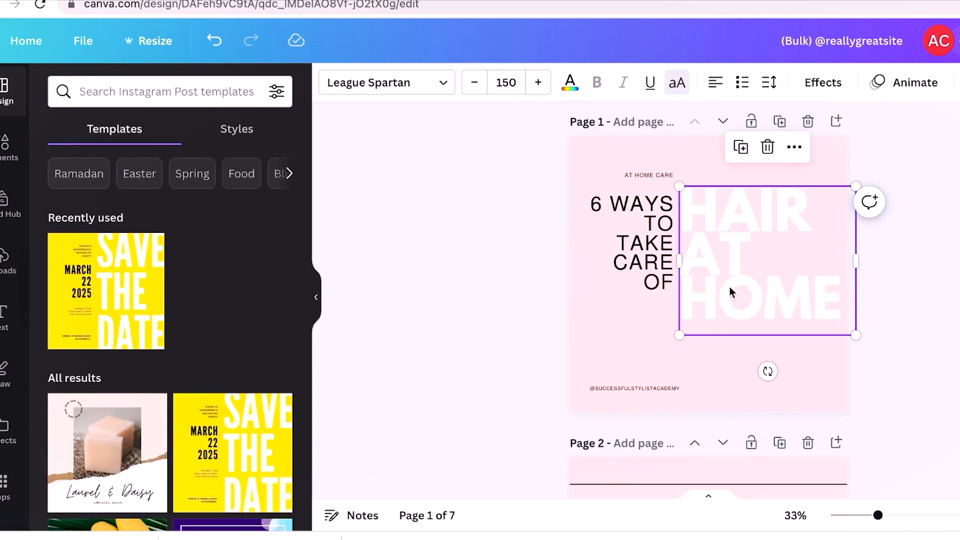
left_click(569, 94)
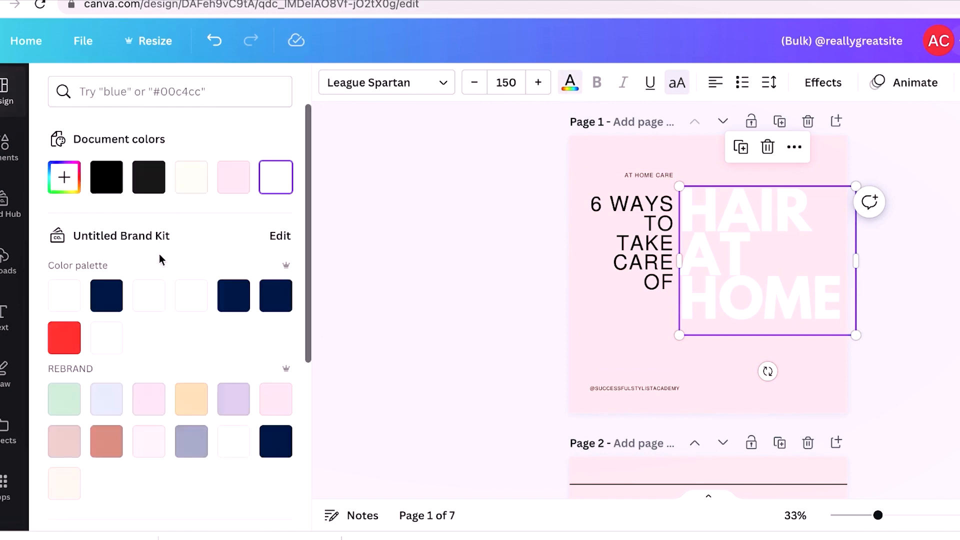
left_click(104, 185)
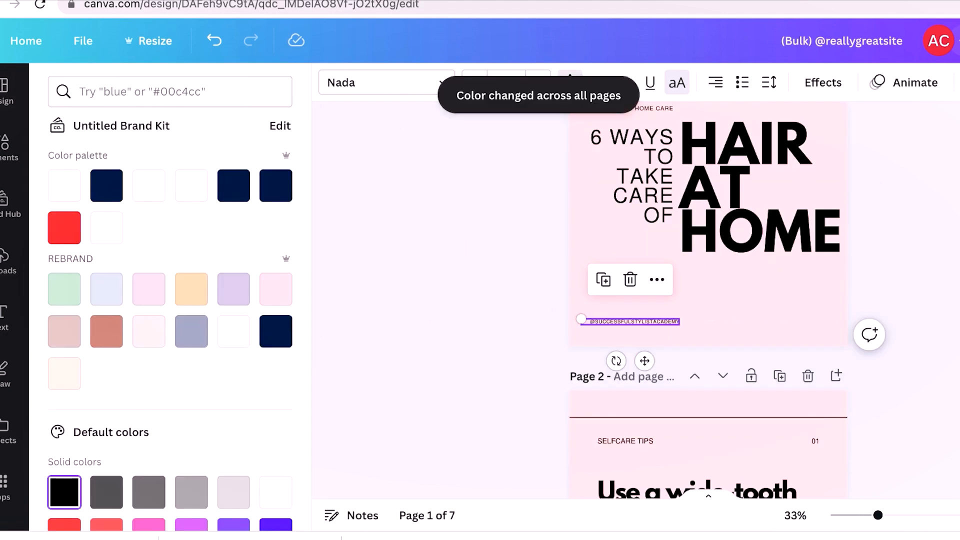
Add a page after page 7 and apply the orange "Follow us to know useful tips for daily life" template found by searching "follow along".
scroll(708, 299, "down", 20)
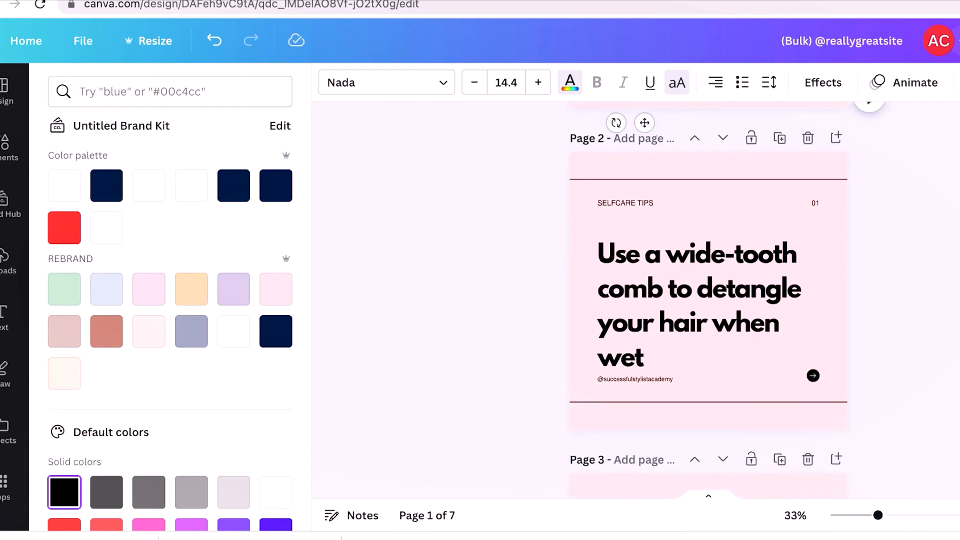
scroll(708, 300, "down", 10)
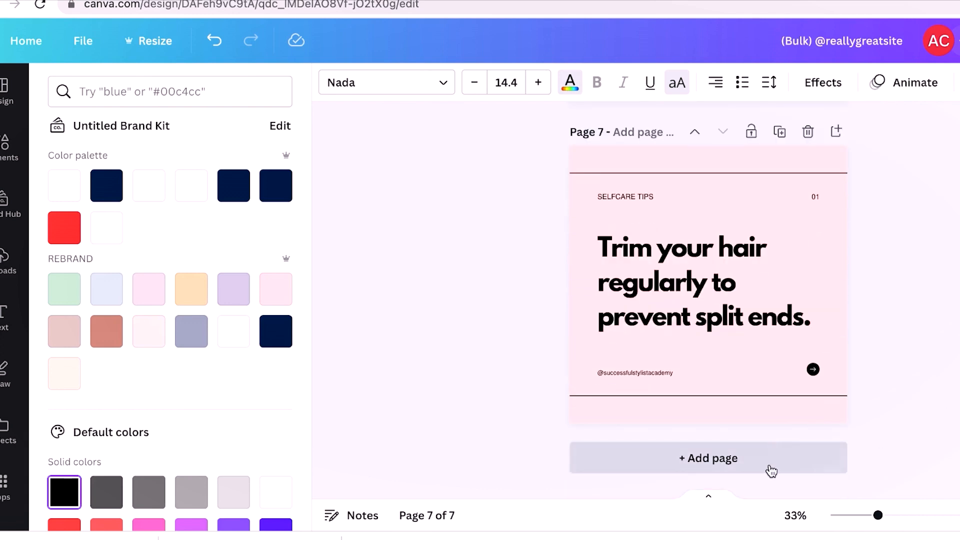
left_click(750, 465)
scroll(191, 462, "down", 3)
scroll(191, 463, "up", 3)
left_click(143, 95)
type("follow along")
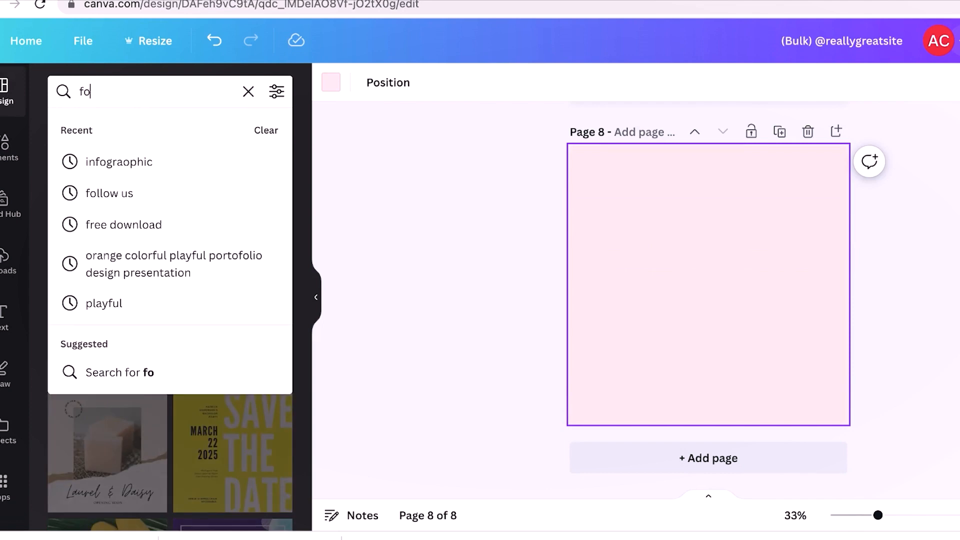
key("Return")
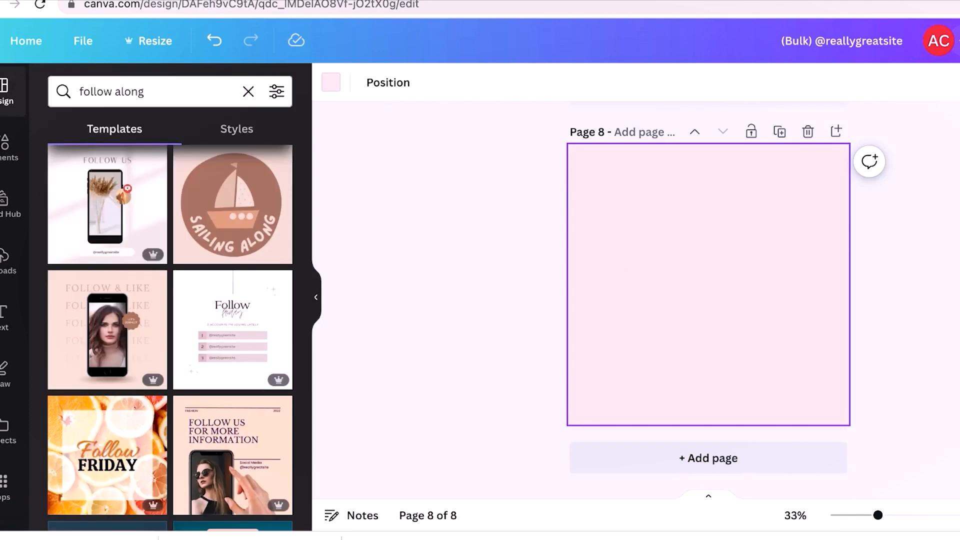
scroll(220, 469, "down", 10)
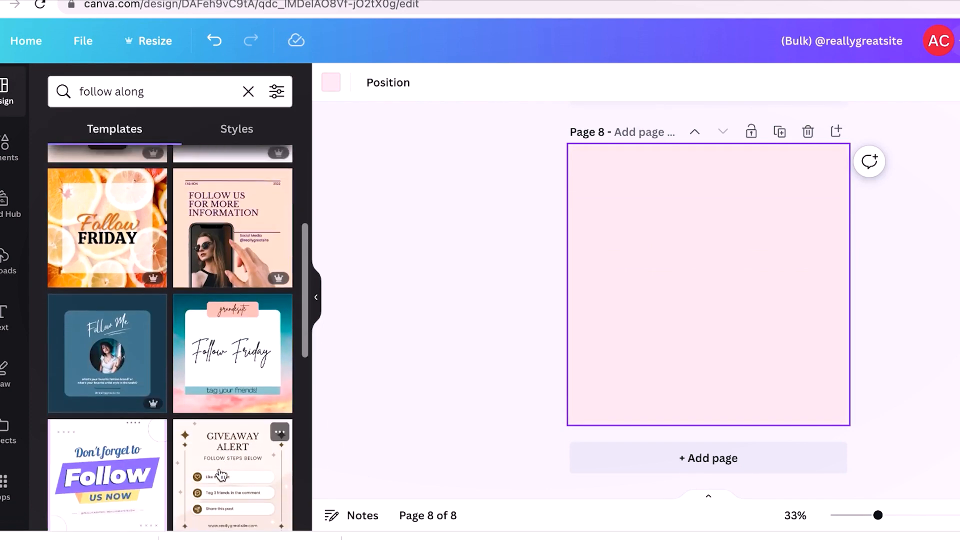
left_click(232, 427)
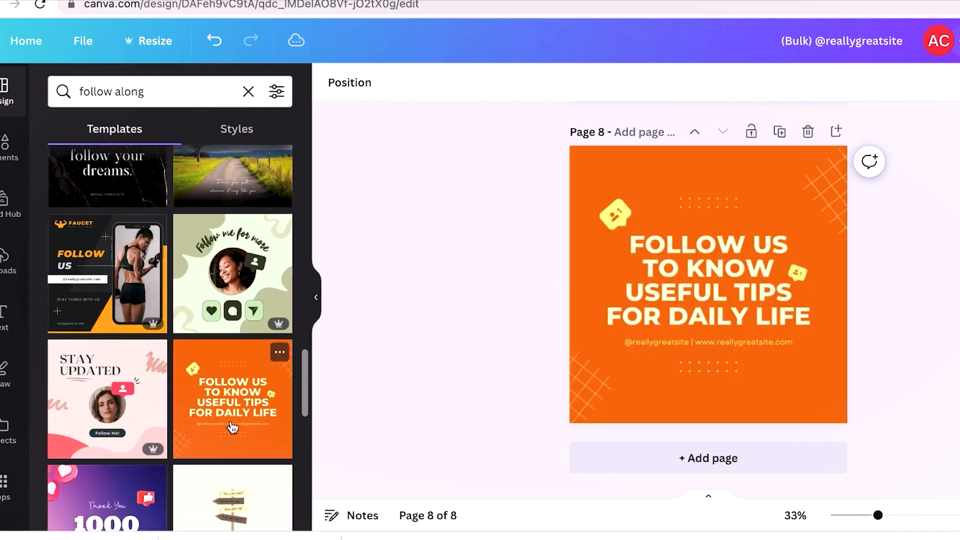
Delete the crossed-line grids in the corners and the dot patterns above and below the text on page 8.
left_click(831, 188)
key("Delete")
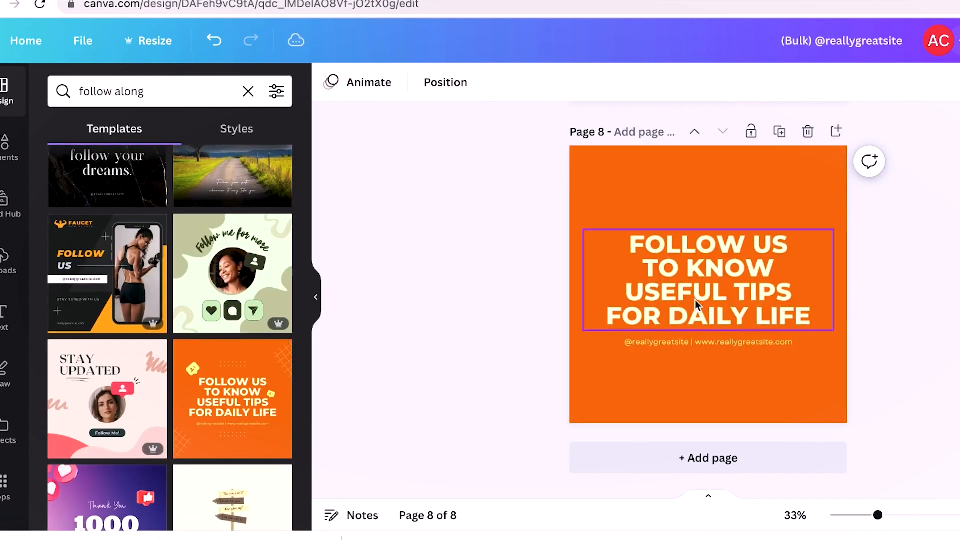
left_click(688, 204)
key("Delete")
left_click(581, 382)
key("Delete")
left_click(725, 367)
key("Delete")
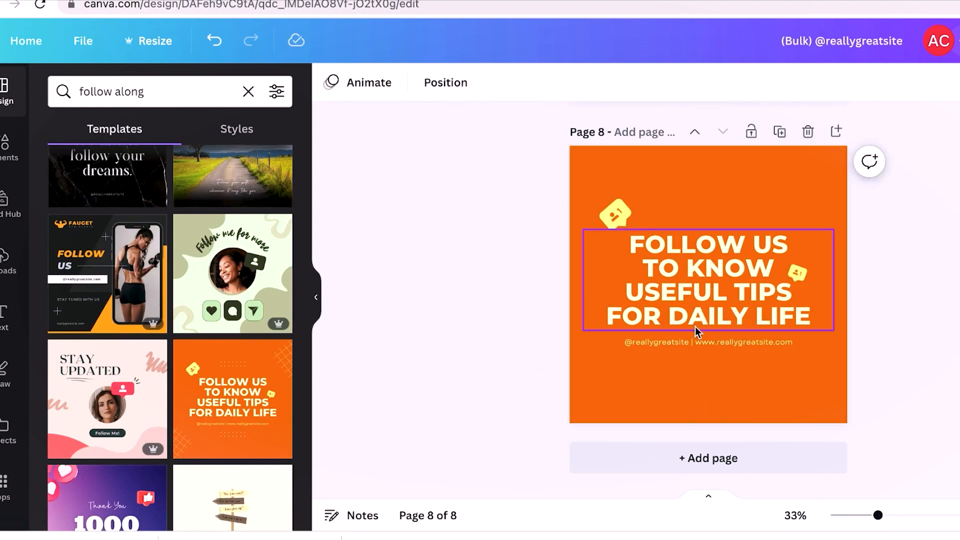
Set the "FOLLOW US TO KNOW USEFUL TIPS FOR DAILY LIFE" heading in League Spartan at size 60.
left_click(713, 295)
left_click(444, 90)
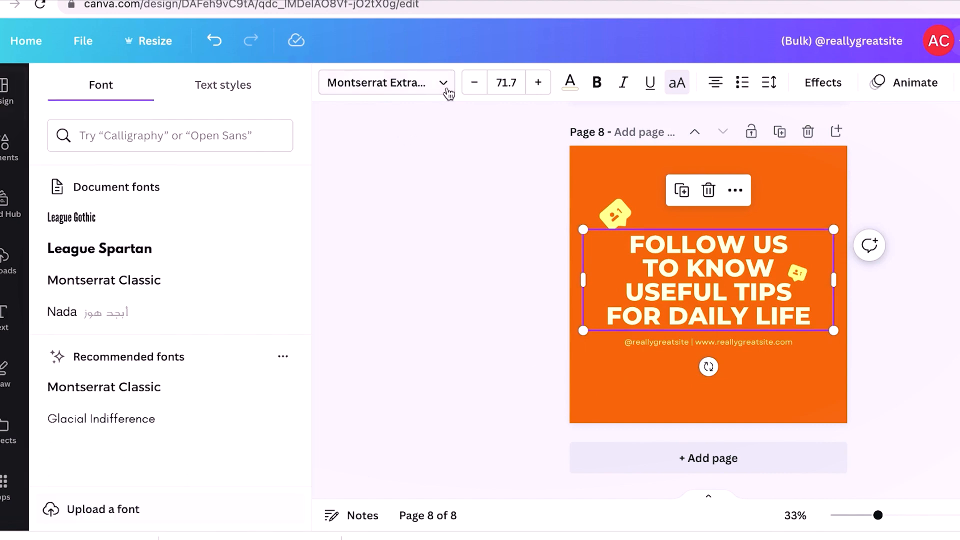
left_click(138, 264)
left_click(507, 86)
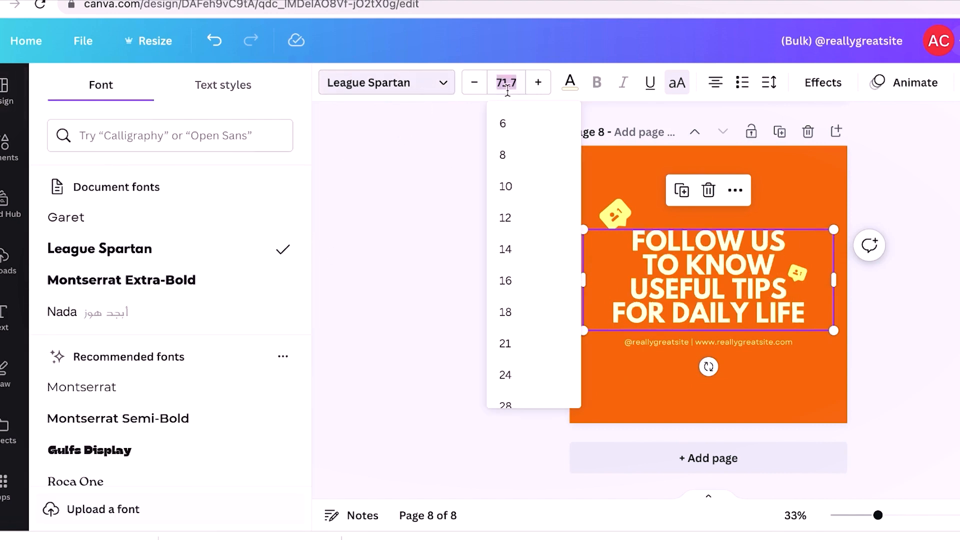
key("Return")
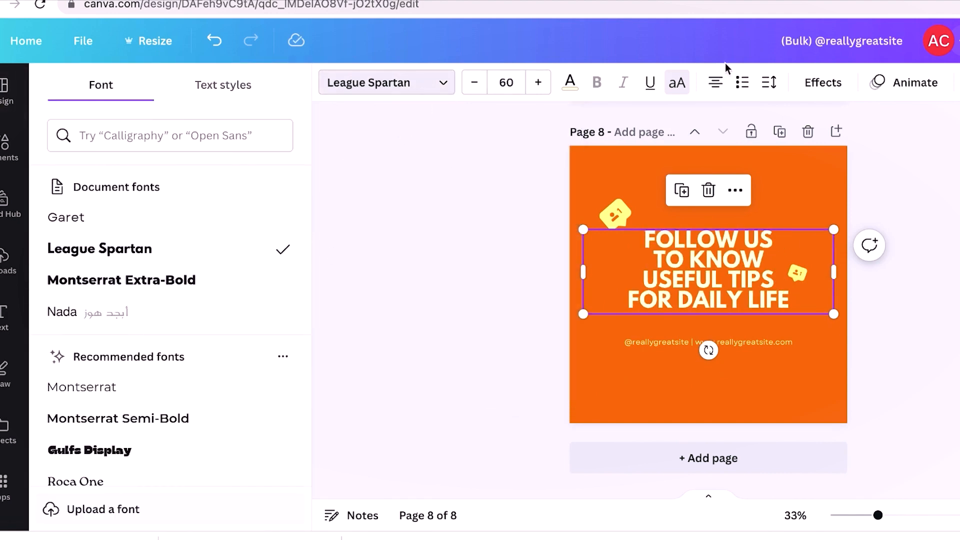
Change the orange background of page 8 to the light pink document color.
left_click(640, 156)
left_click(332, 82)
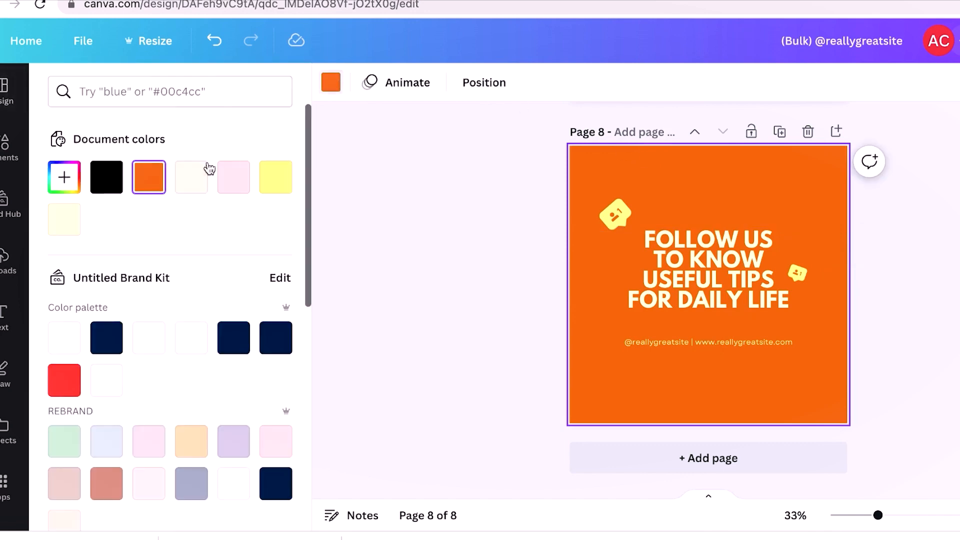
left_click(233, 180)
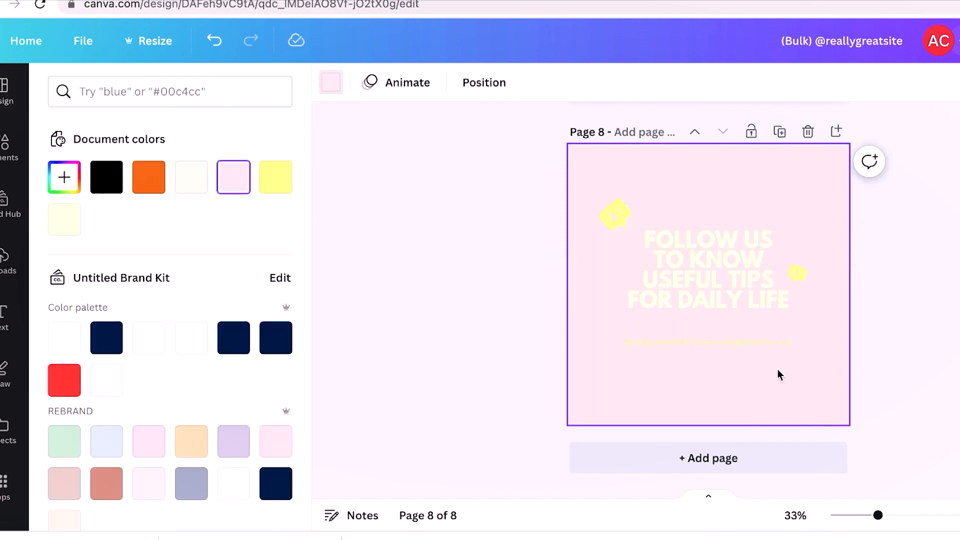
Color the "FOLLOW US" heading and the handle and website line below it on page 8 black.
left_click(755, 289)
scroll(854, 307, "up", 2)
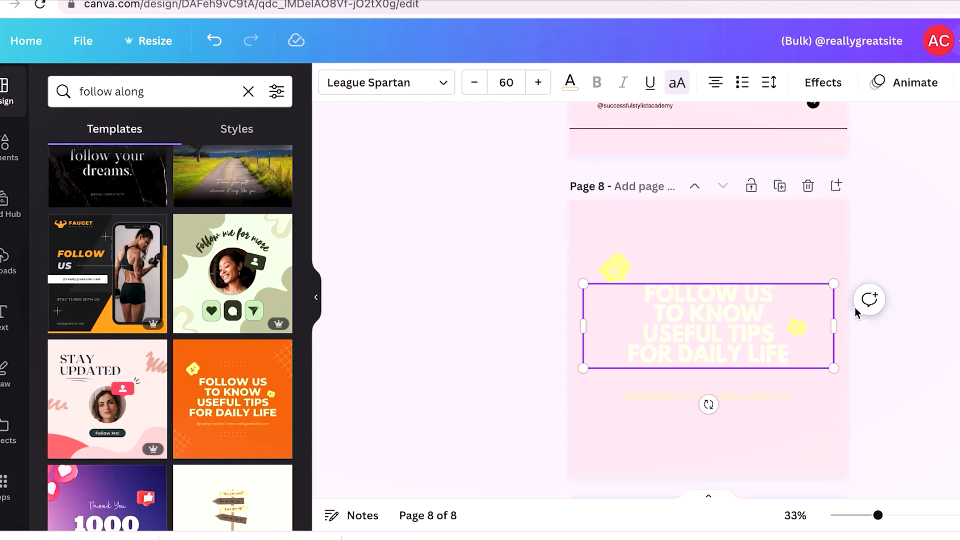
left_click(569, 84)
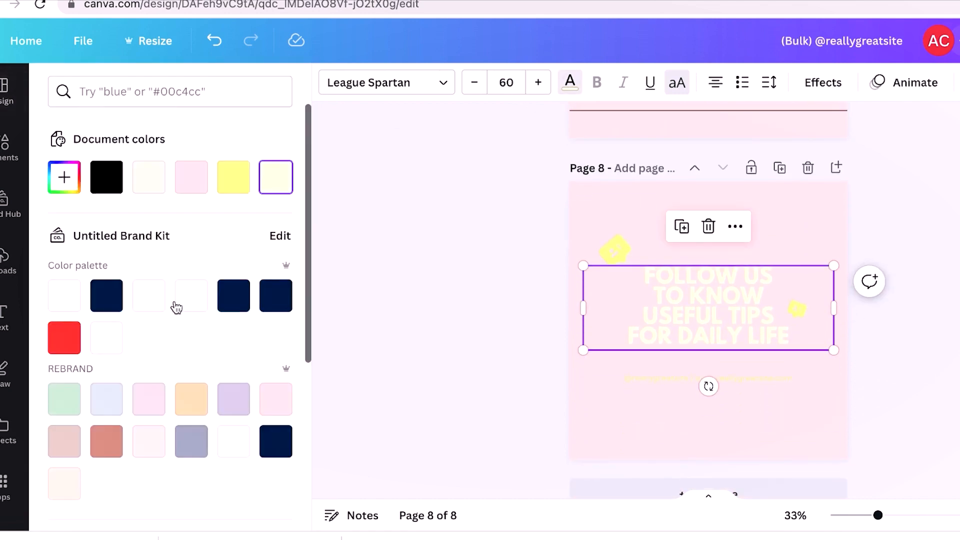
left_click(113, 188)
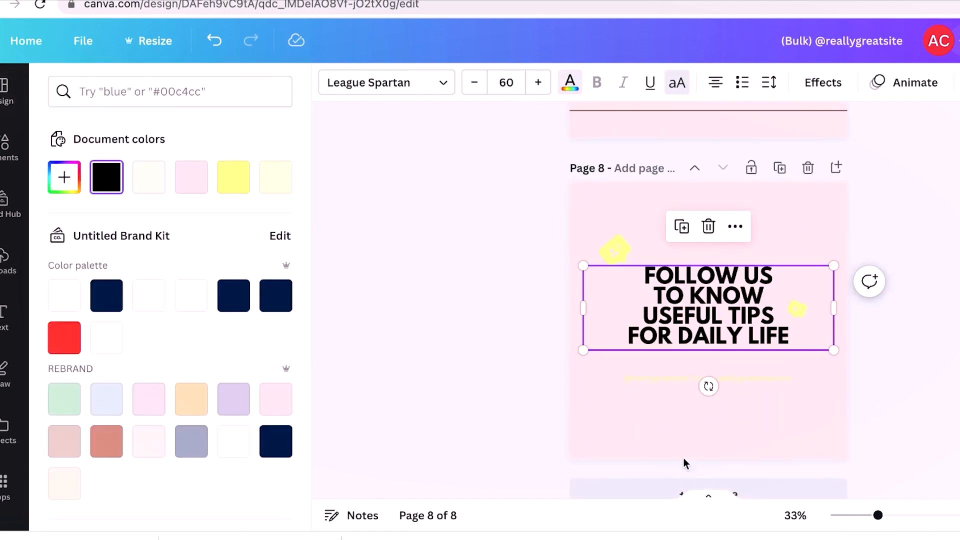
left_click(761, 382)
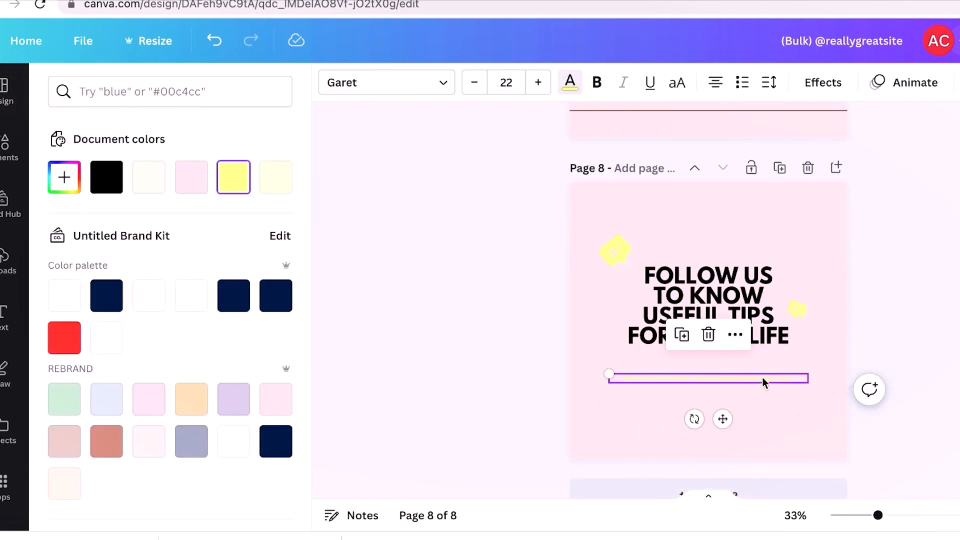
left_click(107, 177)
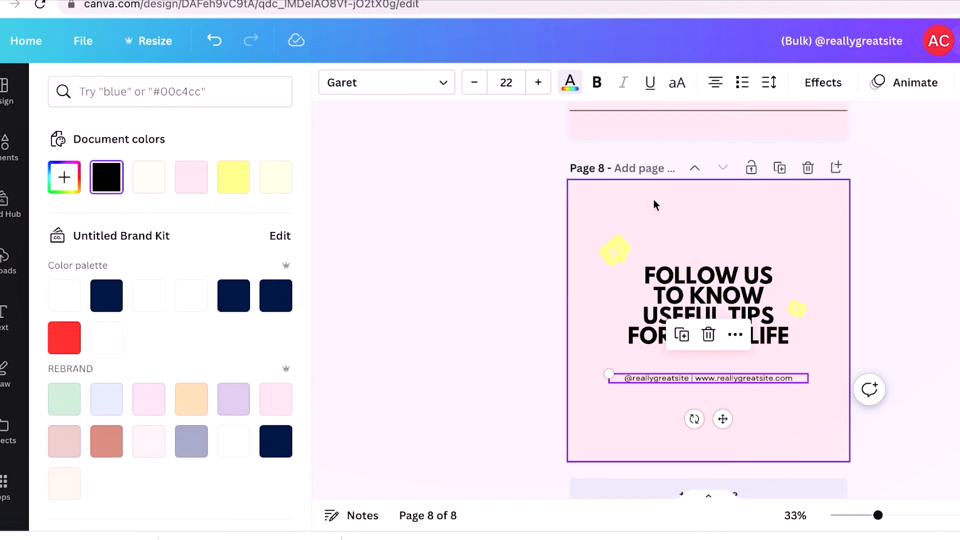
Color the yellow follower icon on page 8 black and change all matching yellow in the design to black.
left_click(633, 251)
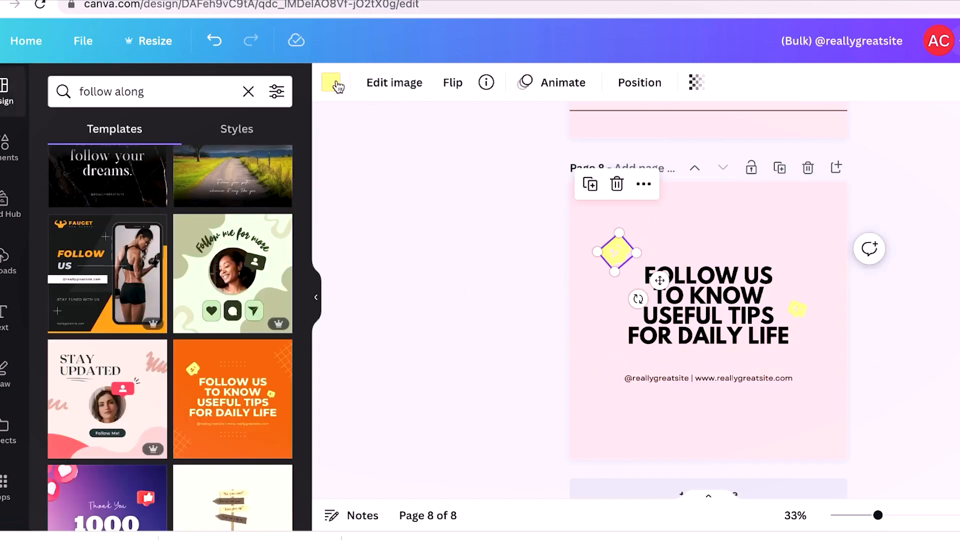
left_click(331, 84)
left_click(115, 187)
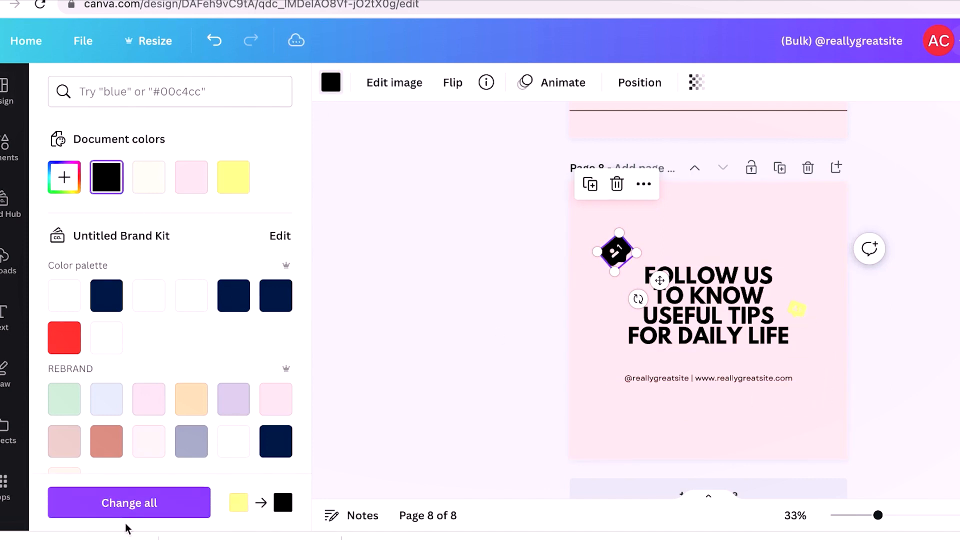
left_click(136, 504)
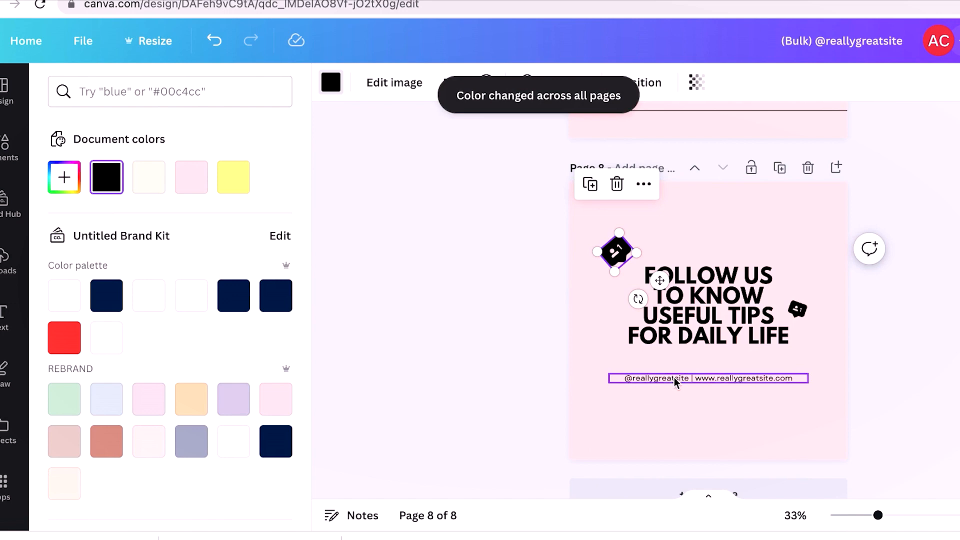
left_click(673, 377)
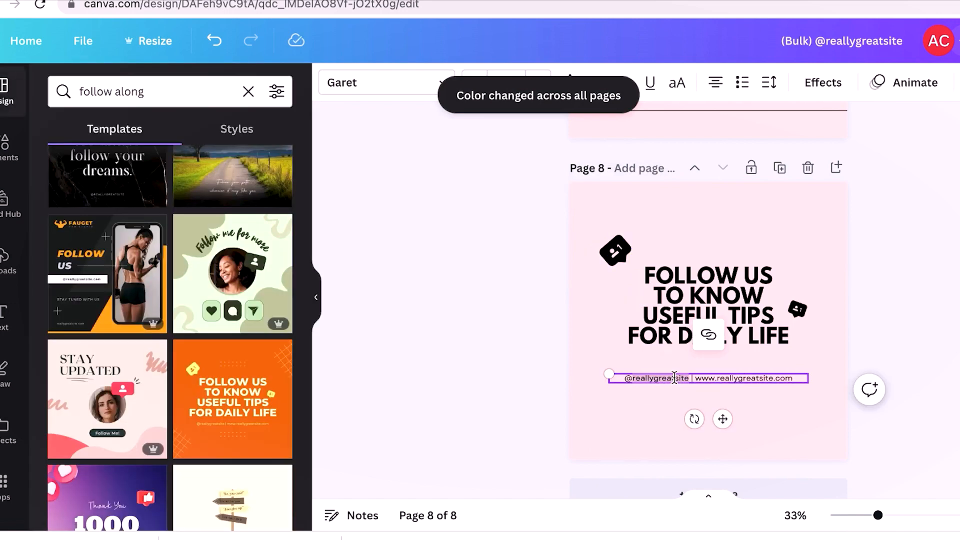
type("successfuls")
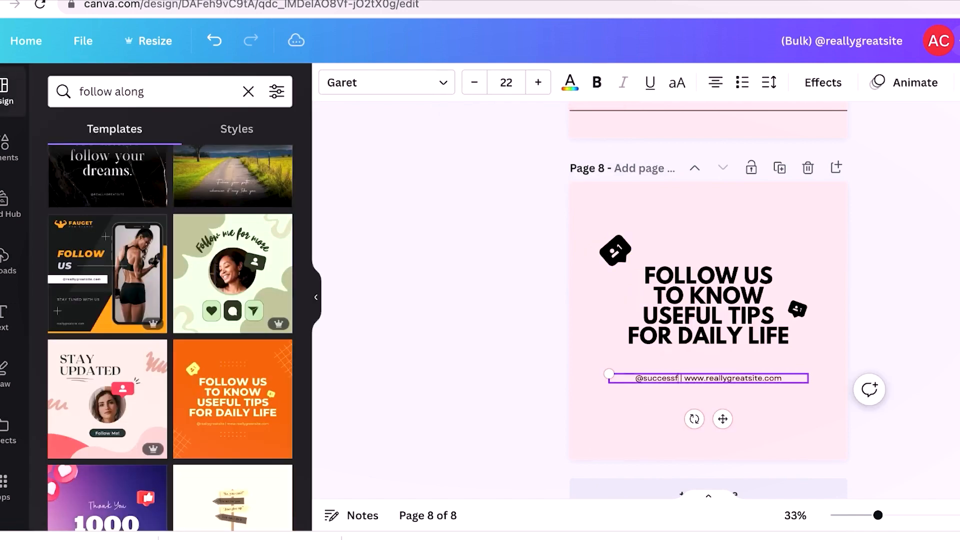
type("tylistacademy |")
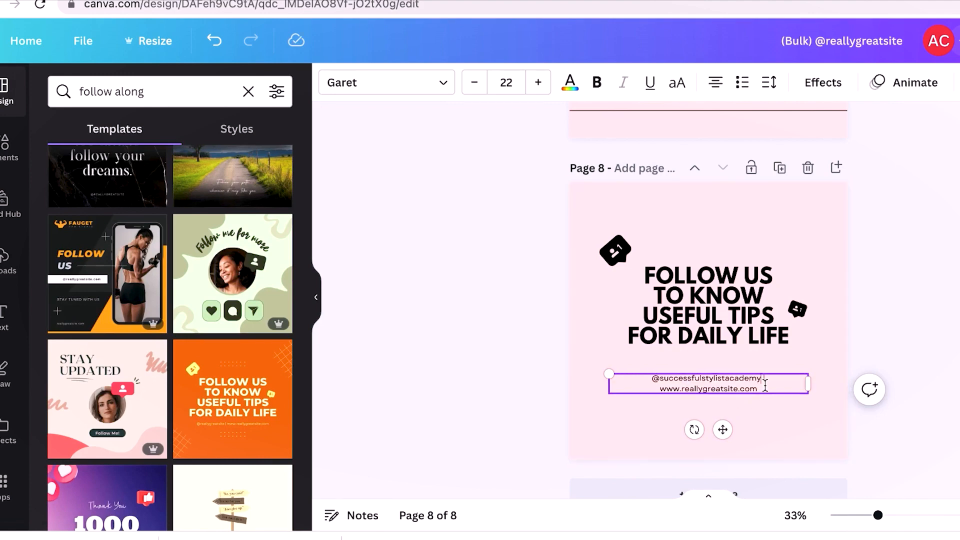
left_click_drag(765, 386, 691, 386)
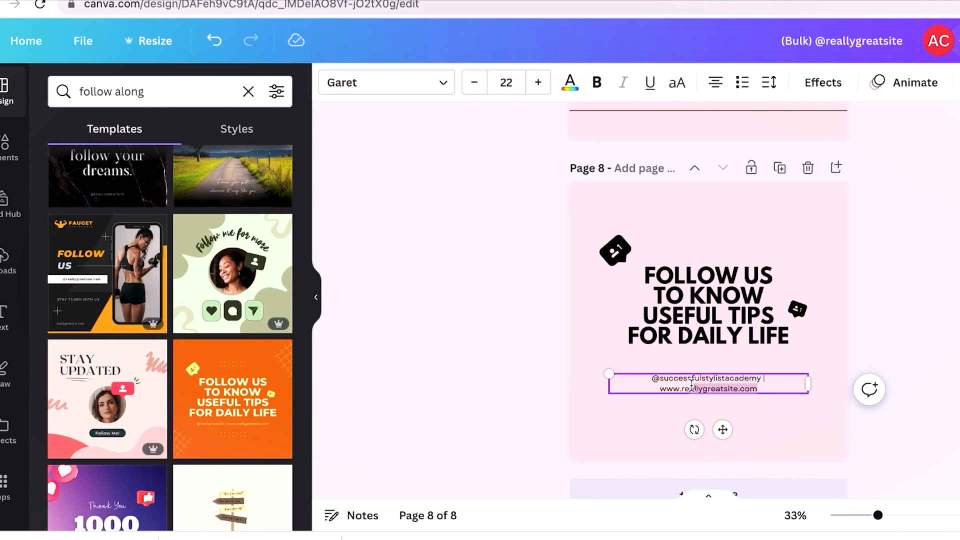
key("BackSpace")
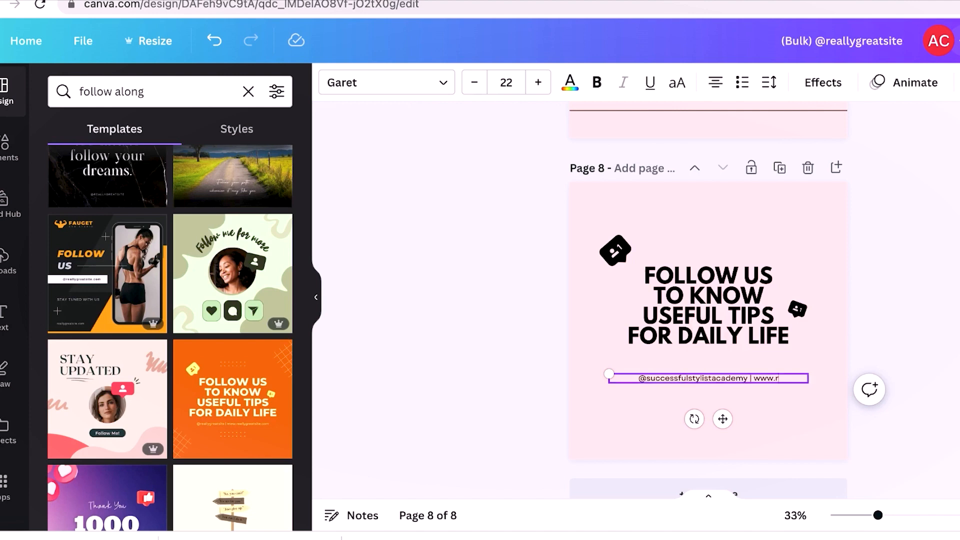
type("successfulst")
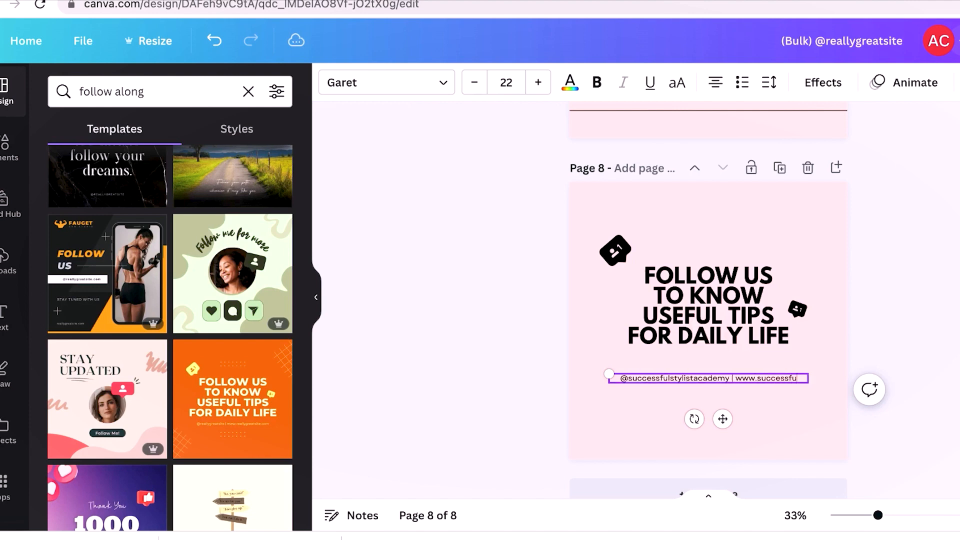
type("ylistacademy.co")
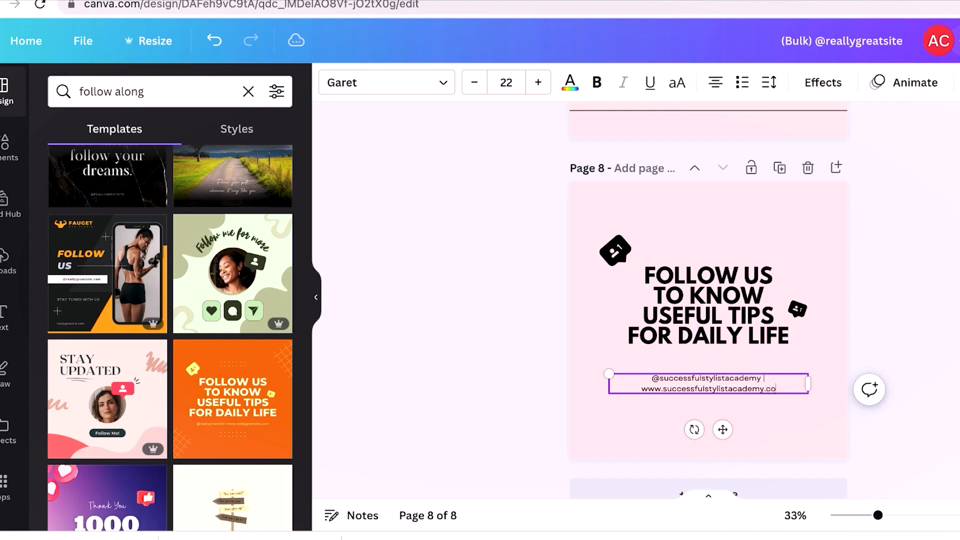
left_click(941, 238)
Download all eight pages of the design as PNG at 1,080 × 1,080 px.
scroll(940, 238, "up", 20)
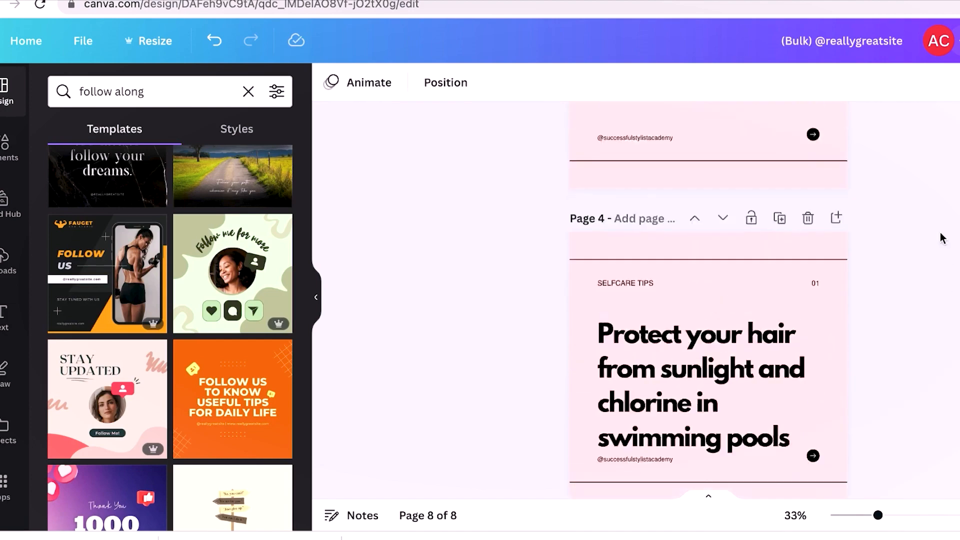
scroll(942, 238, "up", 10)
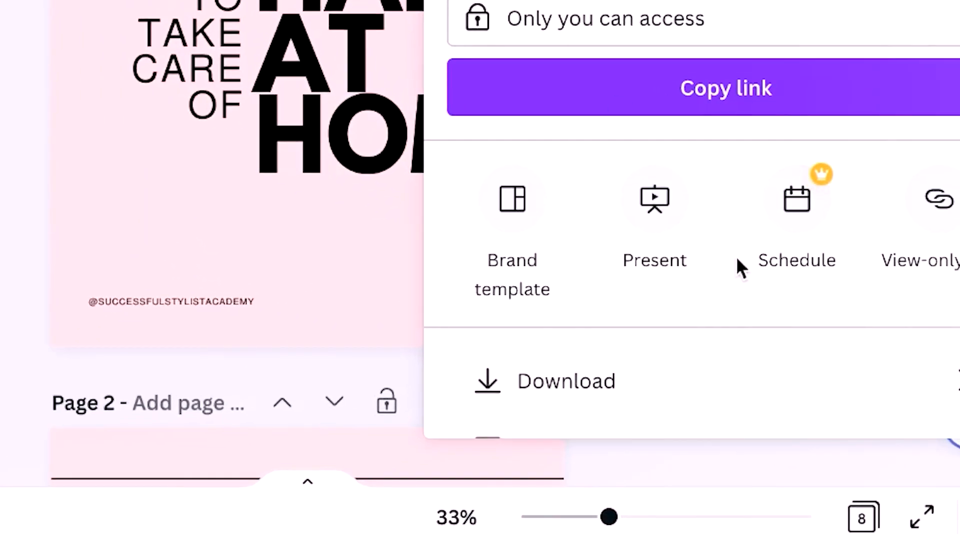
left_click(694, 375)
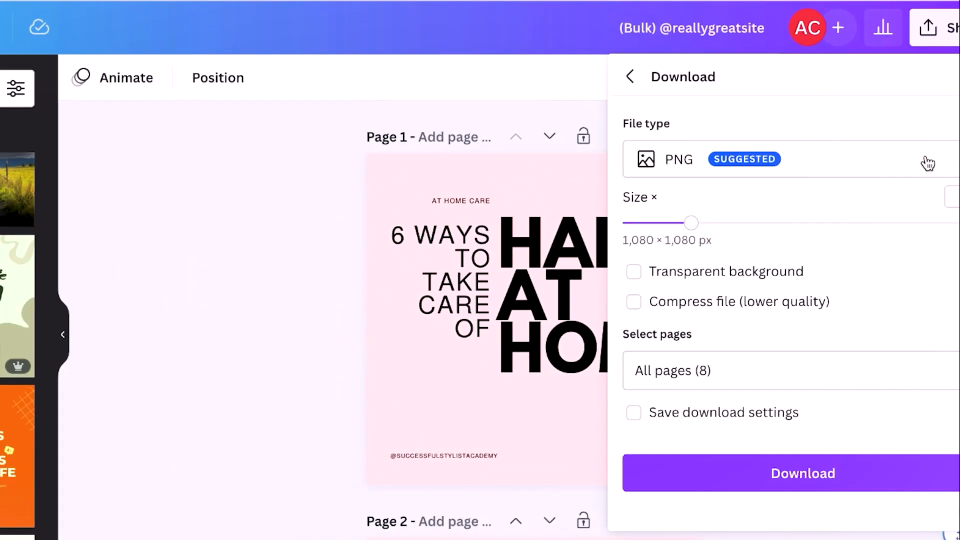
left_click(840, 403)
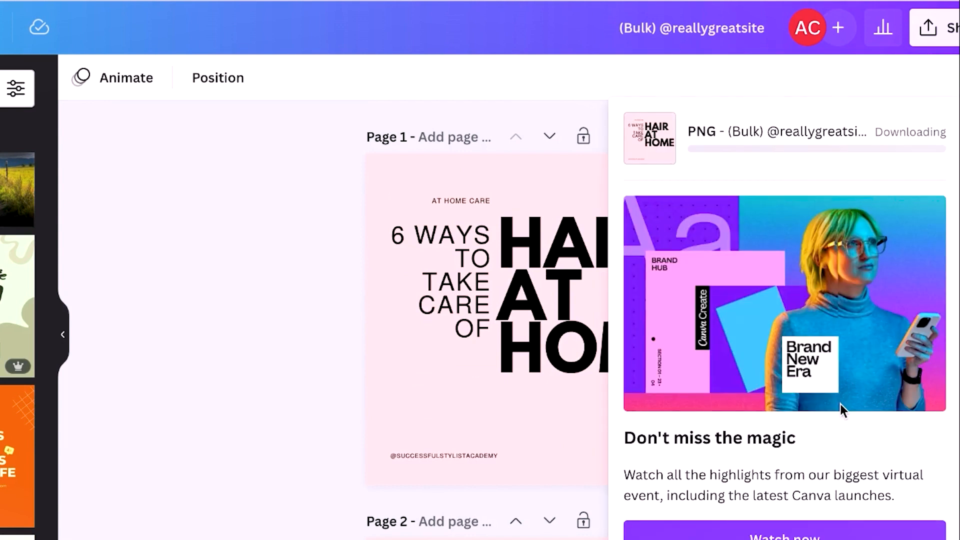